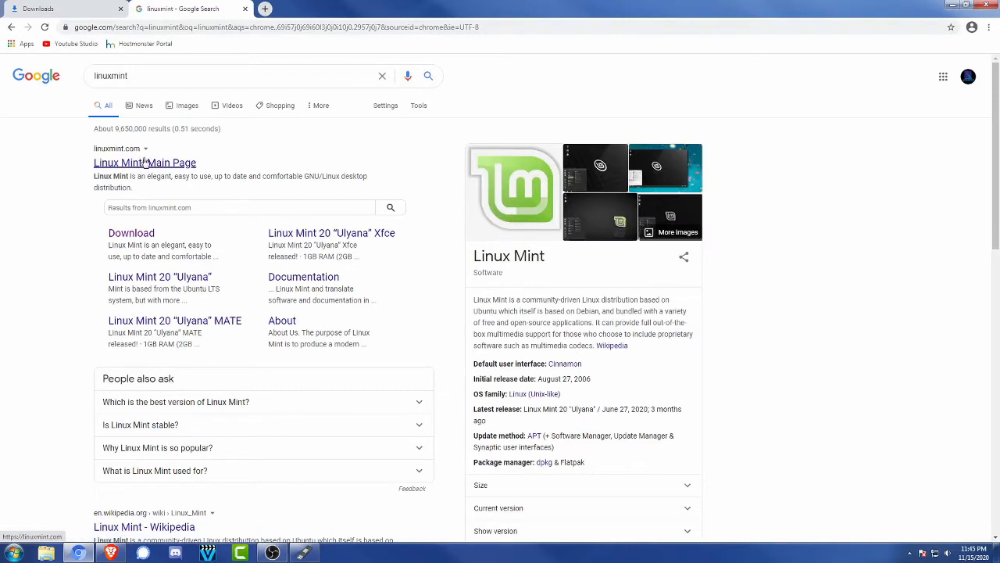
Open the Linux Mint download page, view the 64-bit Cinnamon edition's download mirrors, and check the browser's downloads list
{"action": "left_click", "coordinate": [138, 236]}
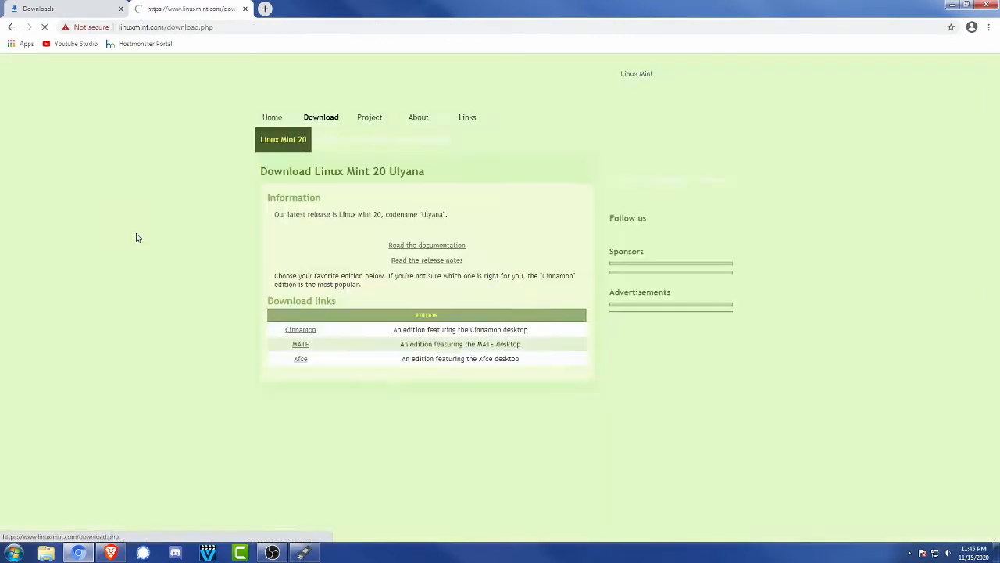
{"action": "scroll", "coordinate": [198, 264], "scroll_direction": "down", "scroll_amount": 4}
{"action": "scroll", "coordinate": [199, 267], "scroll_direction": "up", "scroll_amount": 4}
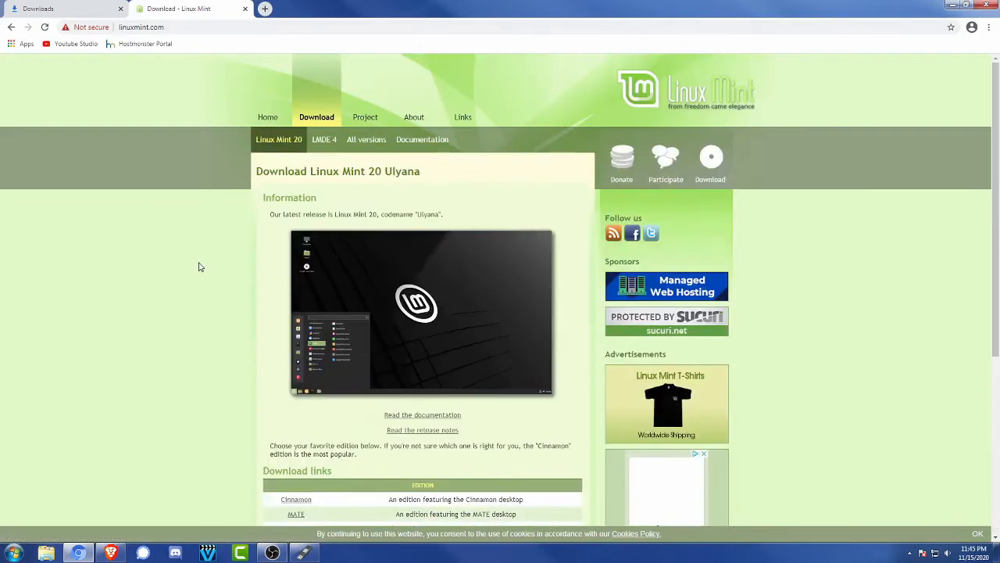
{"action": "scroll", "coordinate": [199, 266], "scroll_direction": "down", "scroll_amount": 2}
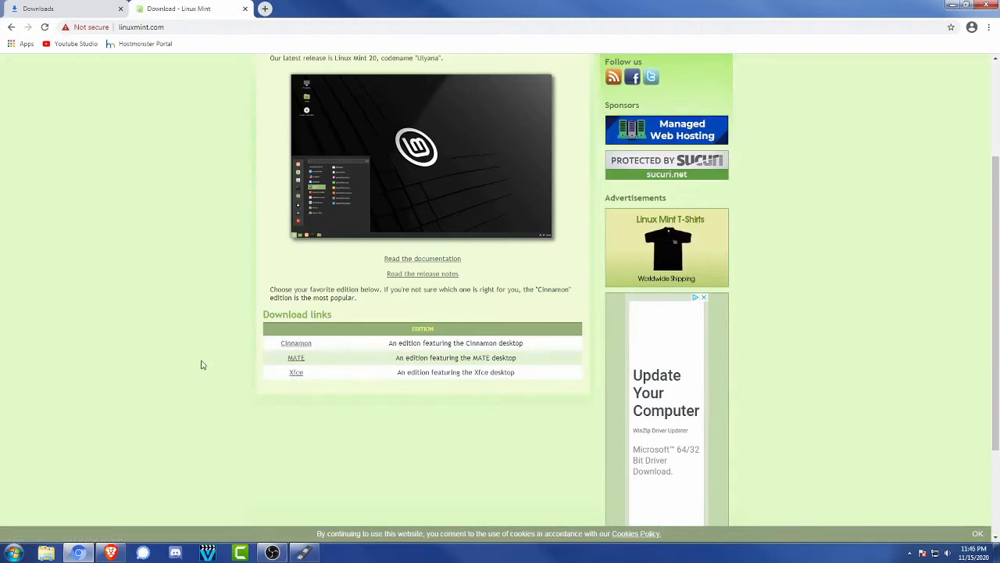
{"action": "scroll", "coordinate": [220, 348], "scroll_direction": "up", "scroll_amount": 2}
{"action": "scroll", "coordinate": [221, 348], "scroll_direction": "down", "scroll_amount": 1}
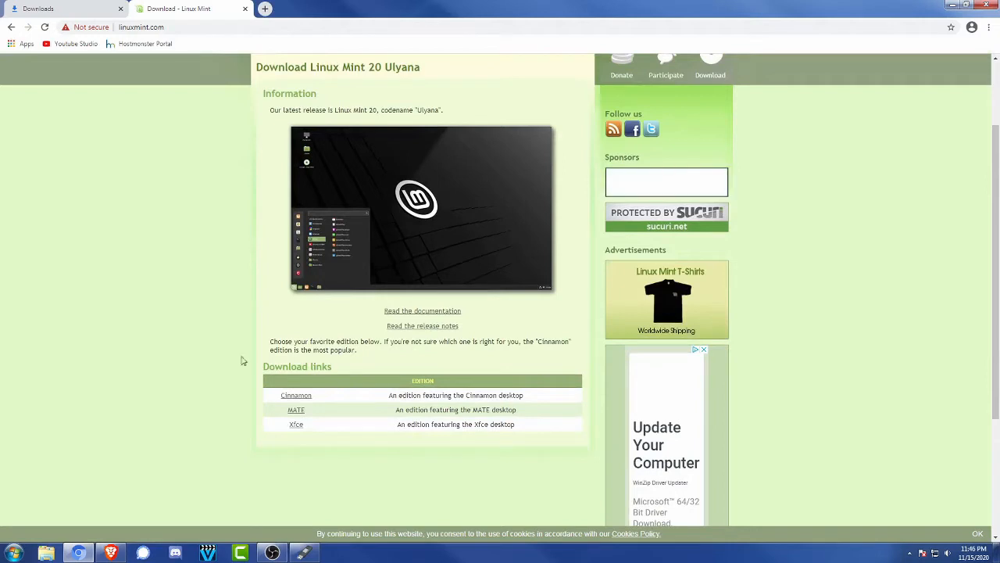
{"action": "left_click", "coordinate": [305, 397]}
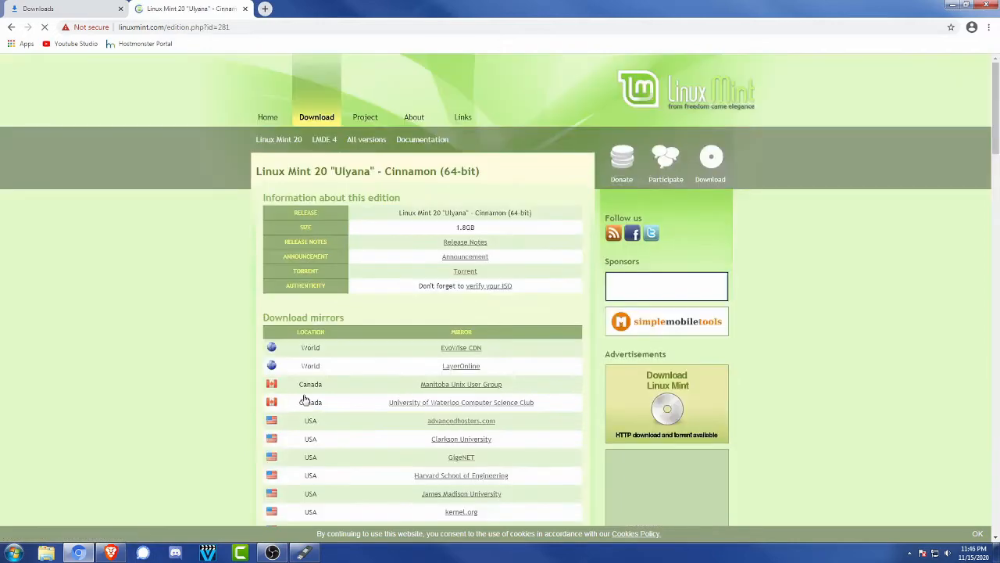
{"action": "scroll", "coordinate": [489, 275], "scroll_direction": "down", "scroll_amount": 2}
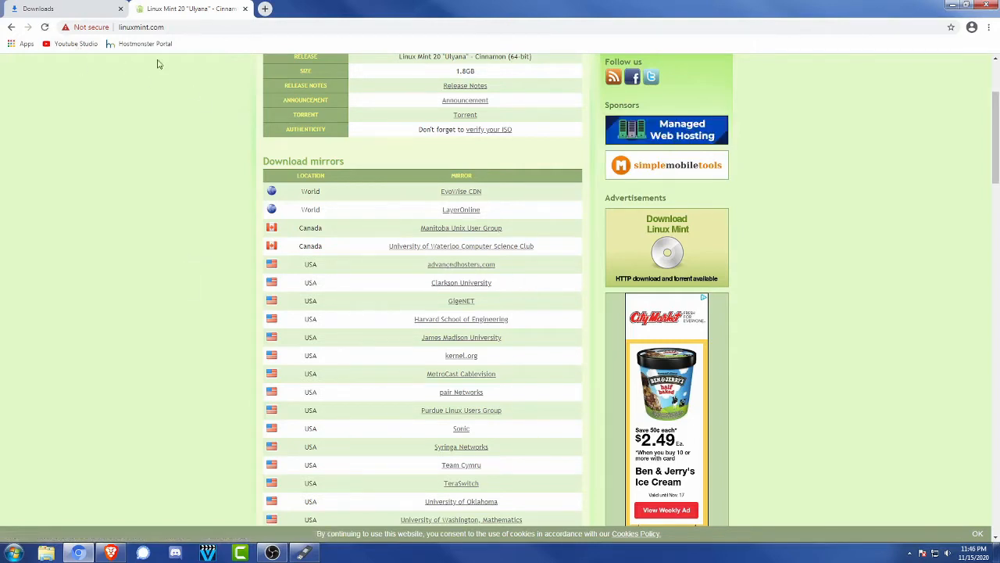
{"action": "left_click", "coordinate": [69, 8]}
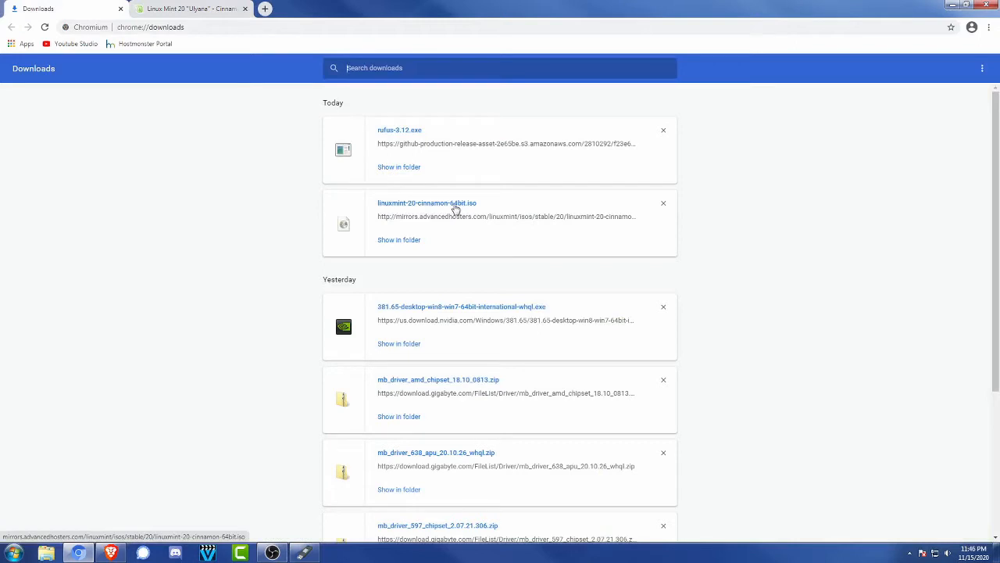
Search Google for Rufus and open the official Rufus website at its Download section
{"action": "left_click", "coordinate": [191, 9]}
{"action": "left_click", "coordinate": [196, 27]}
{"action": "type", "text": "google.com"}
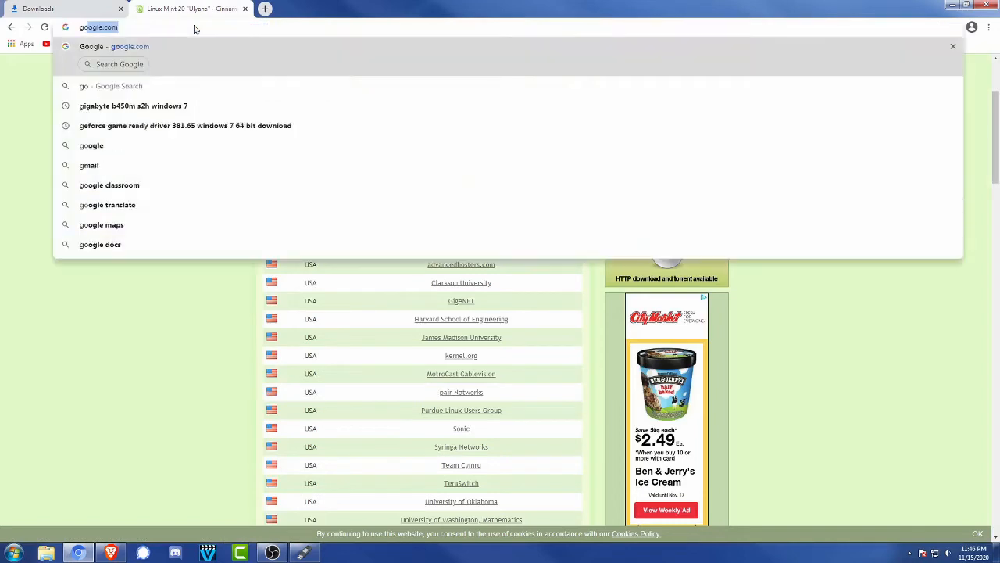
{"action": "key", "text": "Return"}
{"action": "type", "text": "Rufus"}
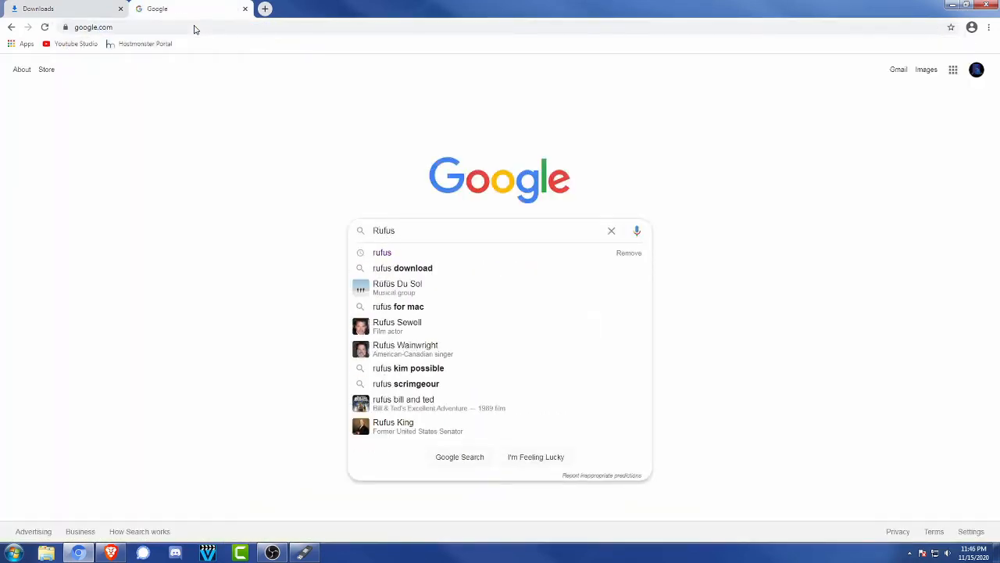
{"action": "key", "text": "Return"}
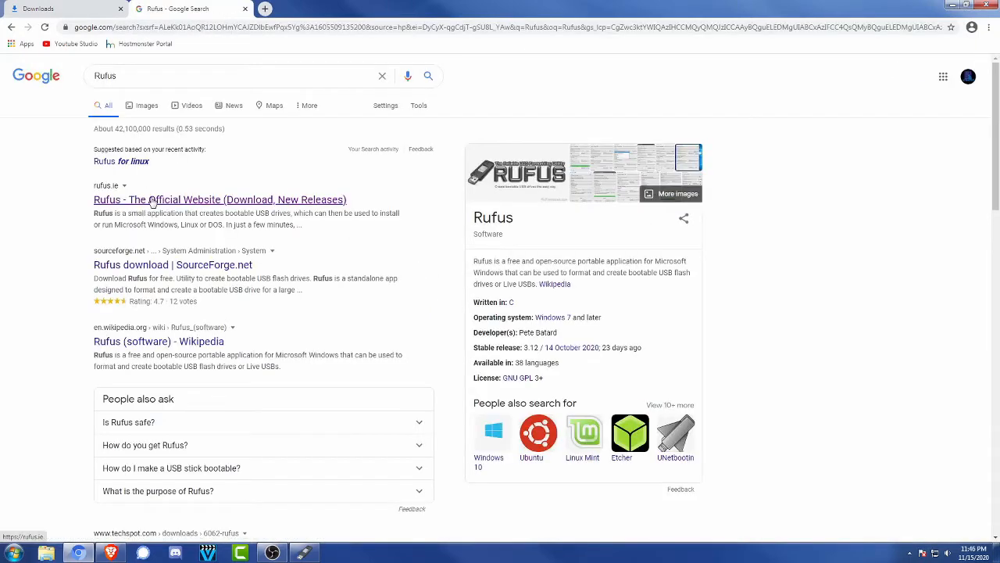
{"action": "left_click", "coordinate": [153, 200]}
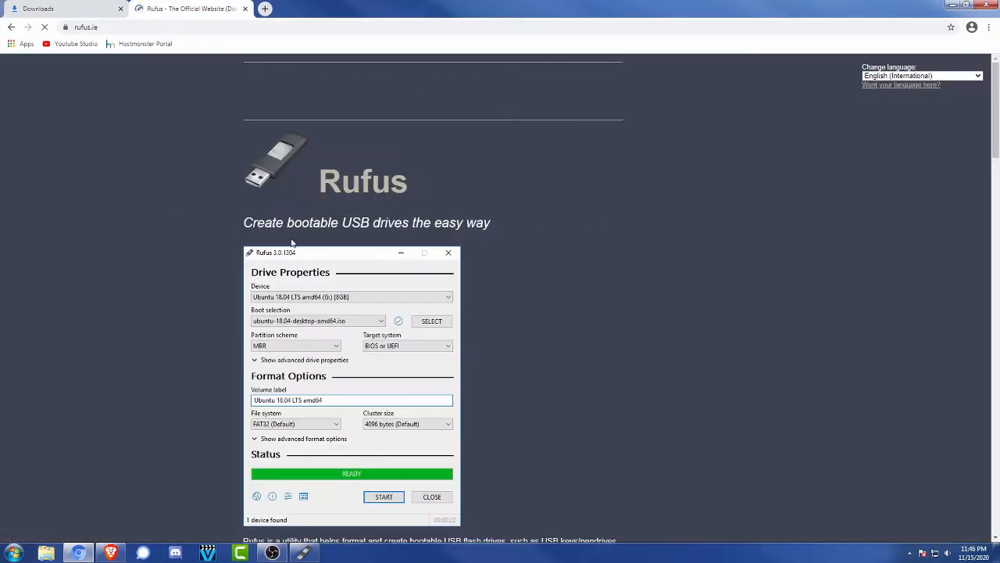
{"action": "scroll", "coordinate": [179, 254], "scroll_direction": "down", "scroll_amount": 5}
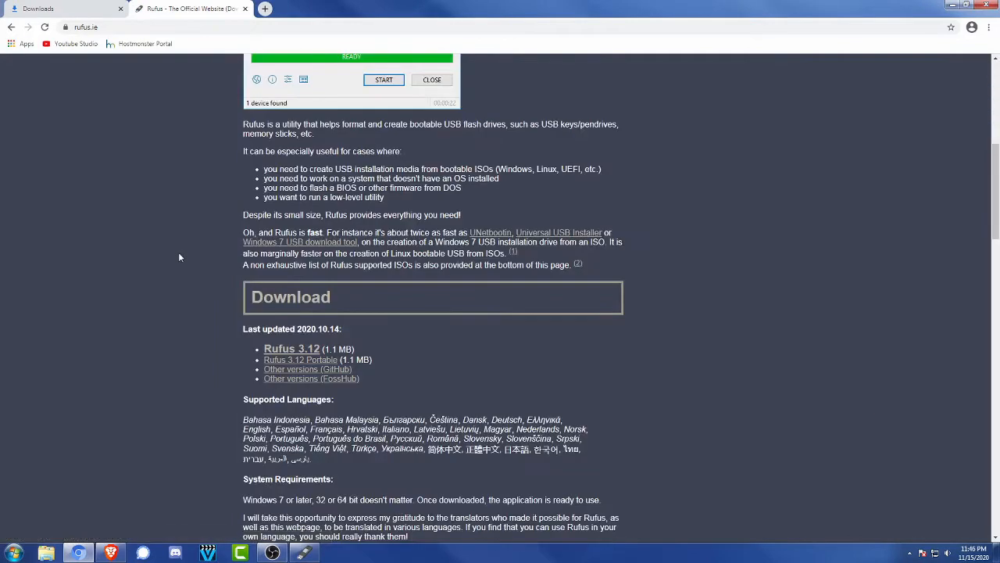
{"action": "scroll", "coordinate": [178, 257], "scroll_direction": "down", "scroll_amount": 1}
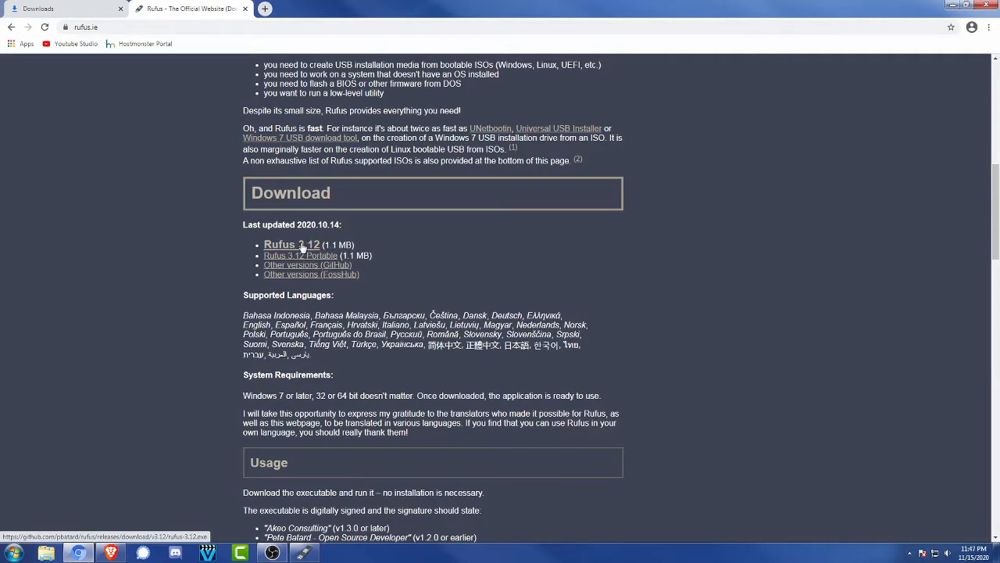
Show the downloaded rufus-3.12.exe in its folder, run it as administrator, and bring up the Rufus window
{"action": "left_click", "coordinate": [73, 10]}
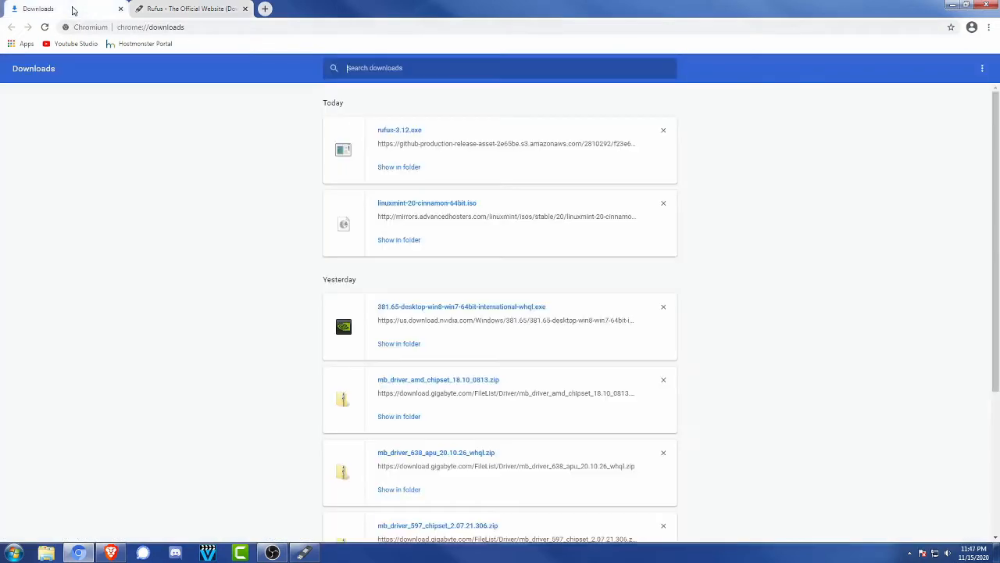
{"action": "left_click", "coordinate": [404, 167]}
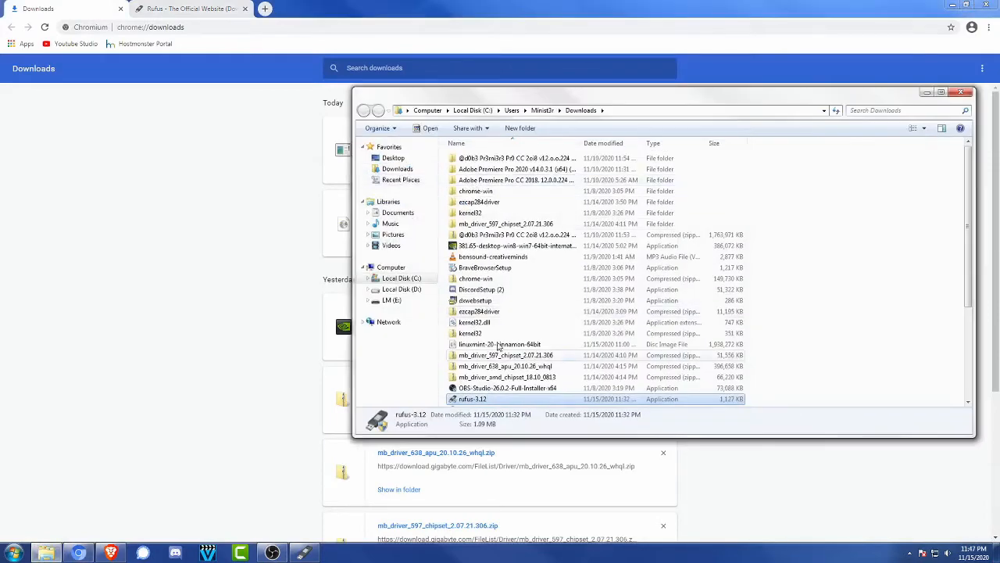
{"action": "right_click", "coordinate": [474, 400]}
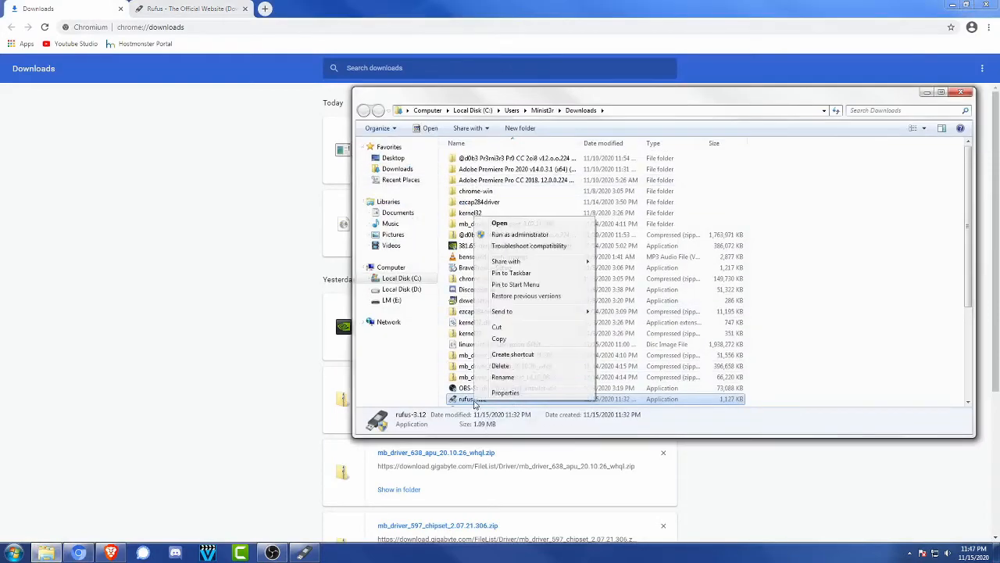
{"action": "left_click", "coordinate": [520, 234]}
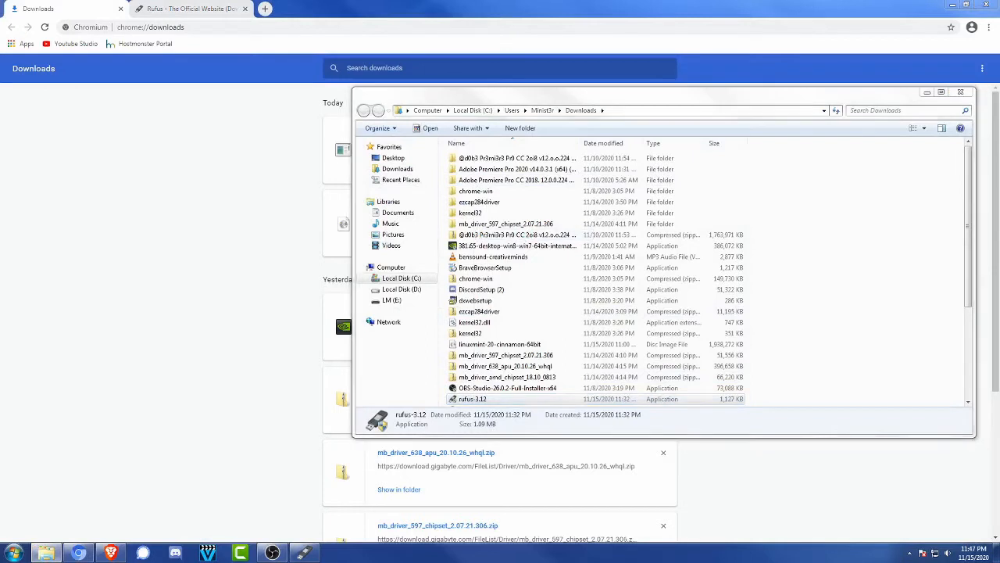
{"action": "left_click", "coordinate": [583, 312]}
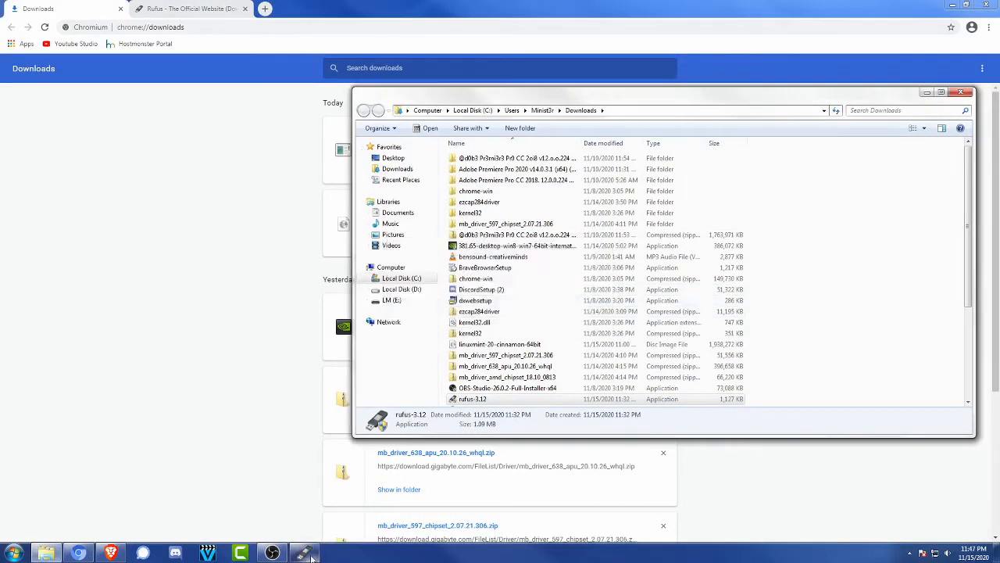
{"action": "left_click", "coordinate": [305, 484]}
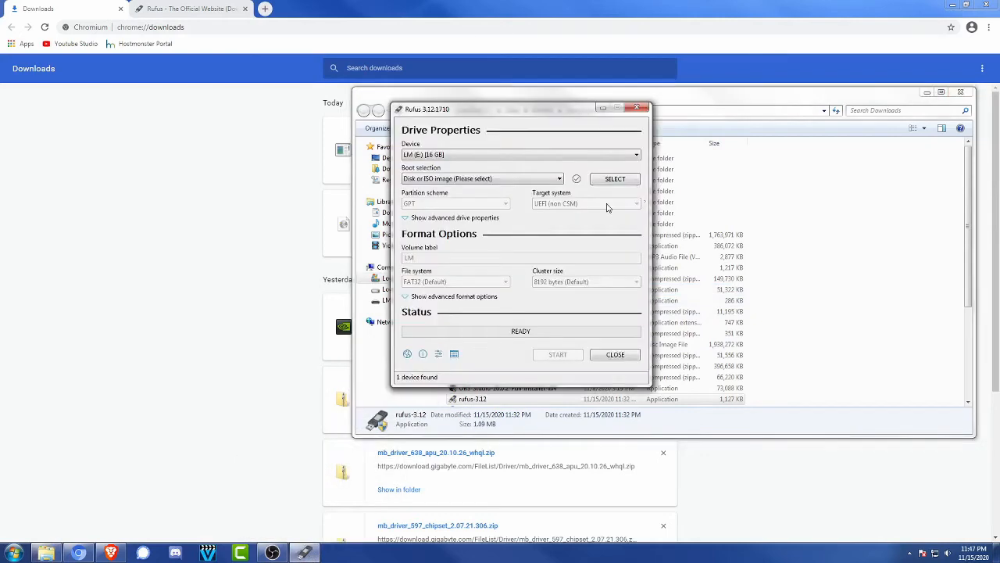
Minimize the Downloads folder window and move the Rufus window clear of the browser's downloads list
{"action": "left_click", "coordinate": [927, 92]}
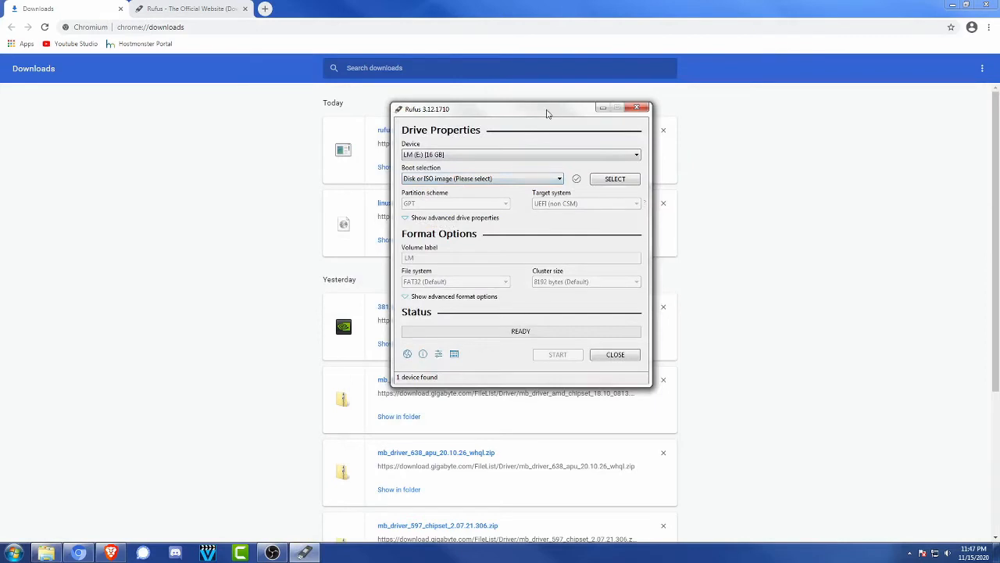
{"action": "left_click_drag", "start_coordinate": [547, 113], "coordinate": [185, 138]}
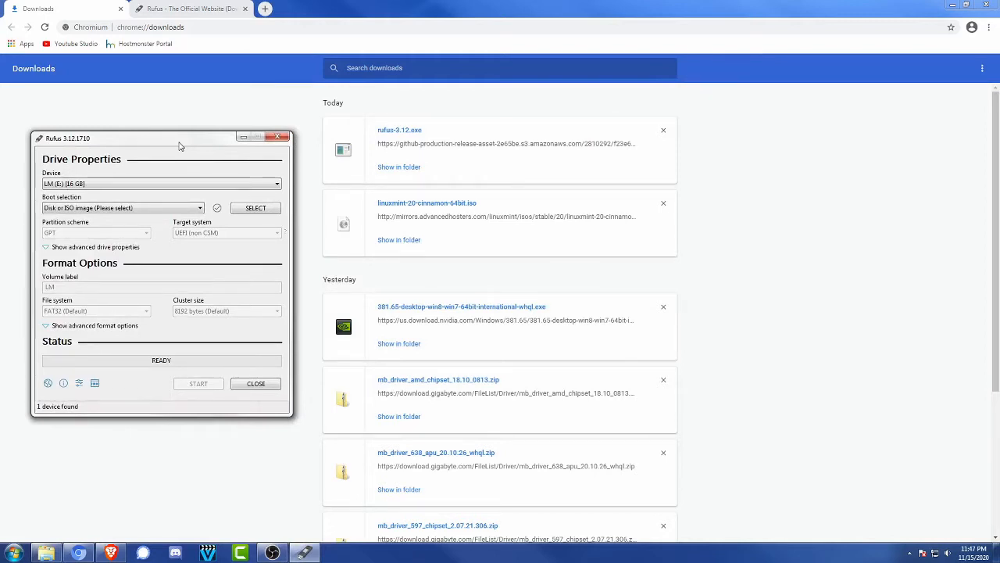
{"action": "left_click_drag", "start_coordinate": [173, 145], "coordinate": [196, 157]}
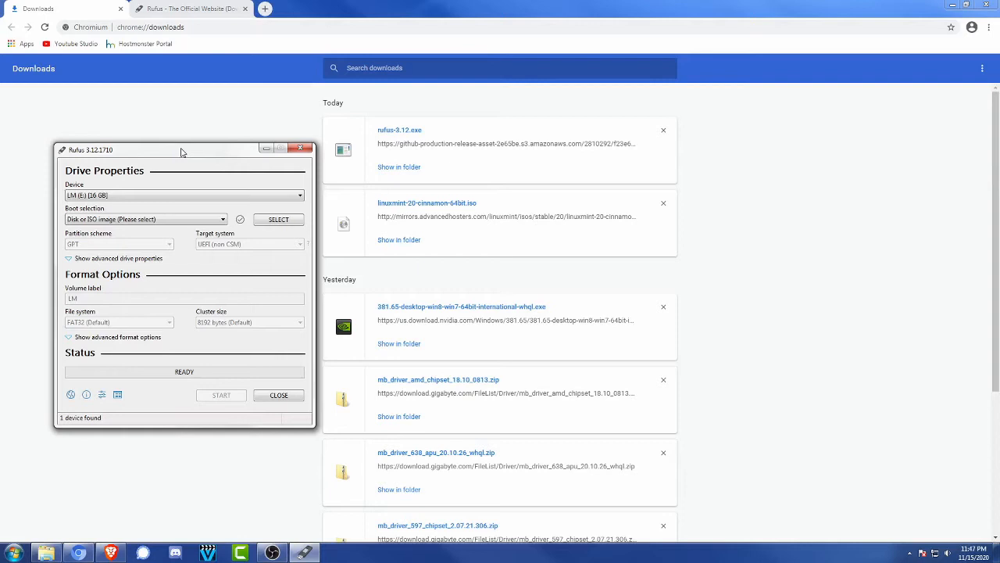
Choose the USB drive LM (E:) [16 GB] as the target device in Rufus
{"action": "left_click", "coordinate": [133, 199]}
{"action": "left_click", "coordinate": [132, 203]}
{"action": "left_click", "coordinate": [135, 198]}
{"action": "left_click", "coordinate": [135, 195]}
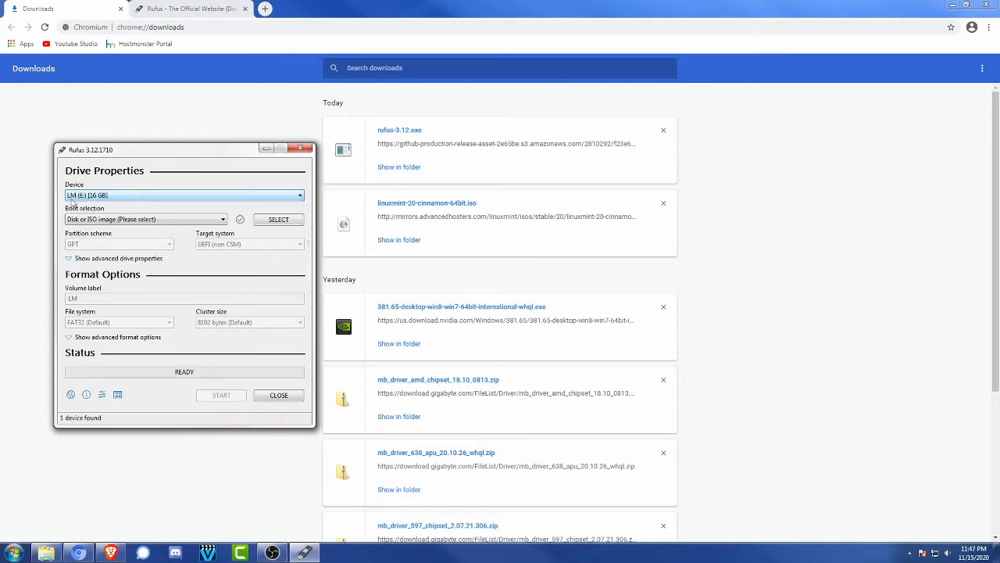
{"action": "left_click", "coordinate": [101, 196]}
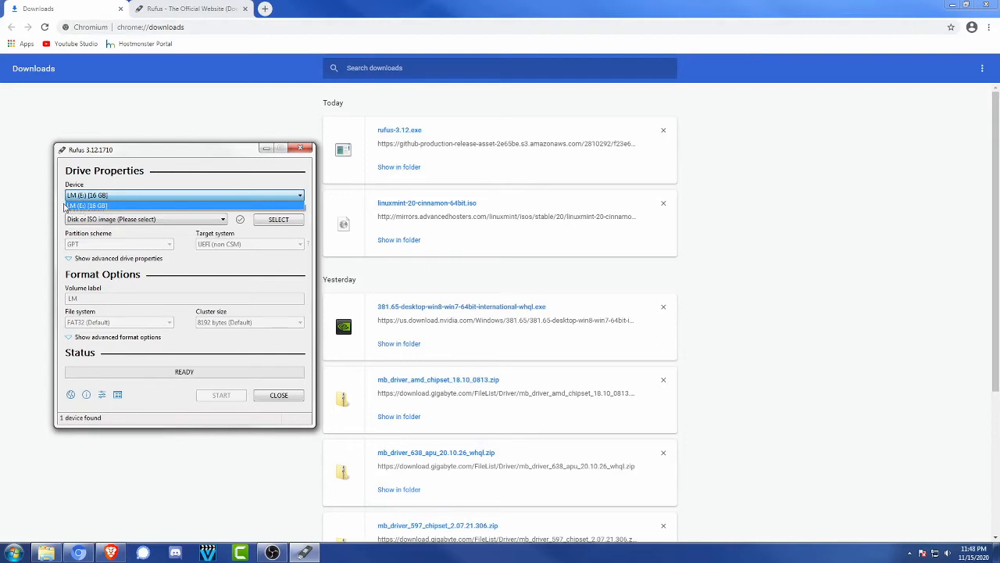
{"action": "left_click", "coordinate": [120, 207]}
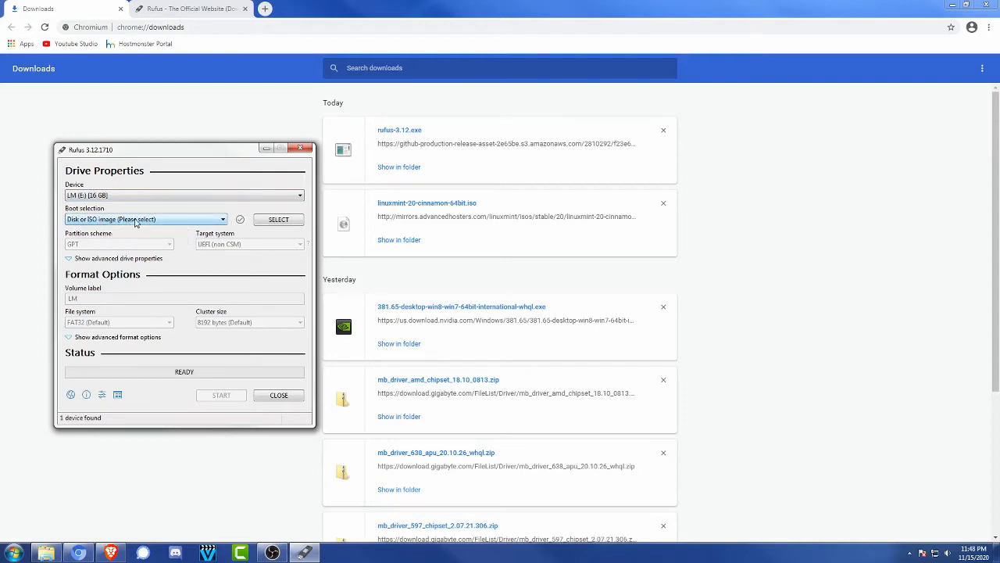
Load the linuxmint-20-cinnamon-64bit ISO from the Downloads folder as the boot image
{"action": "left_click", "coordinate": [278, 220]}
{"action": "left_click_drag", "start_coordinate": [197, 159], "coordinate": [487, 172]}
{"action": "left_click", "coordinate": [393, 245]}
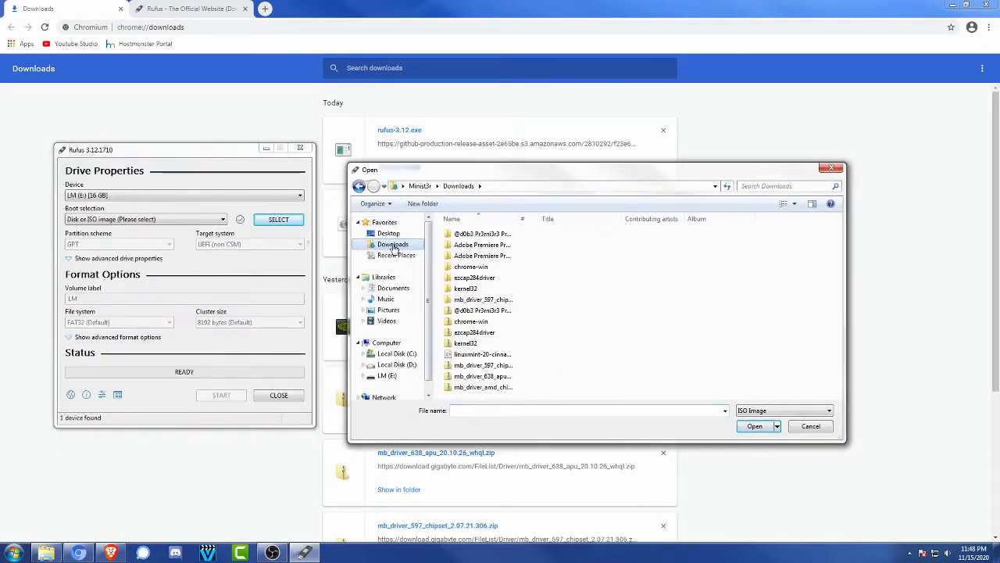
{"action": "left_click", "coordinate": [563, 354]}
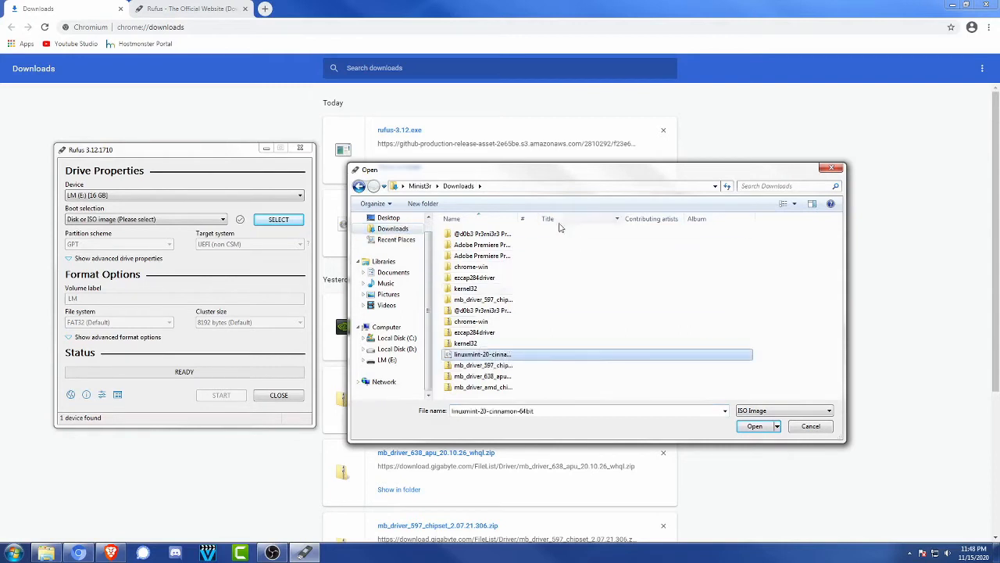
{"action": "left_click_drag", "start_coordinate": [517, 221], "coordinate": [634, 221]}
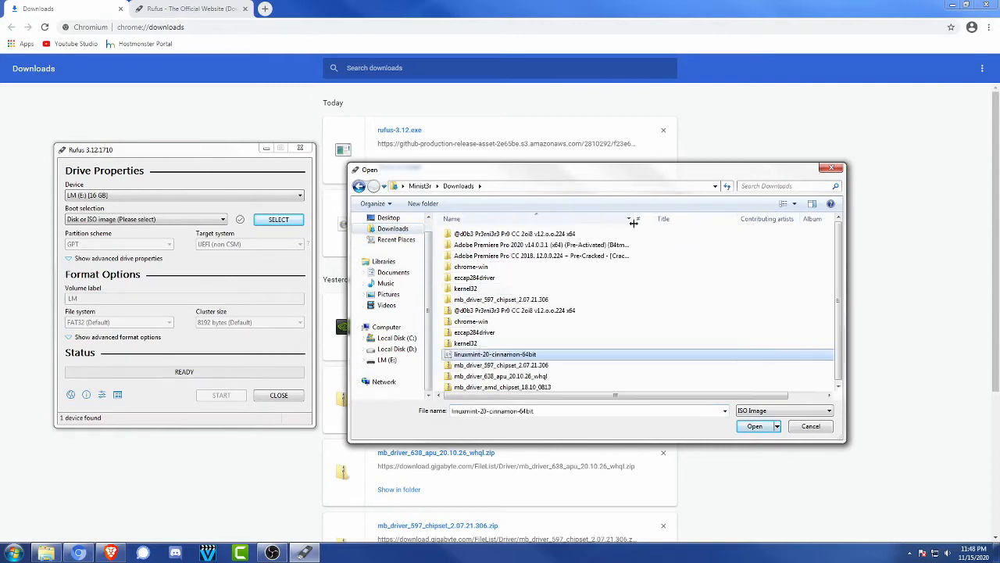
{"action": "double_click", "coordinate": [527, 355]}
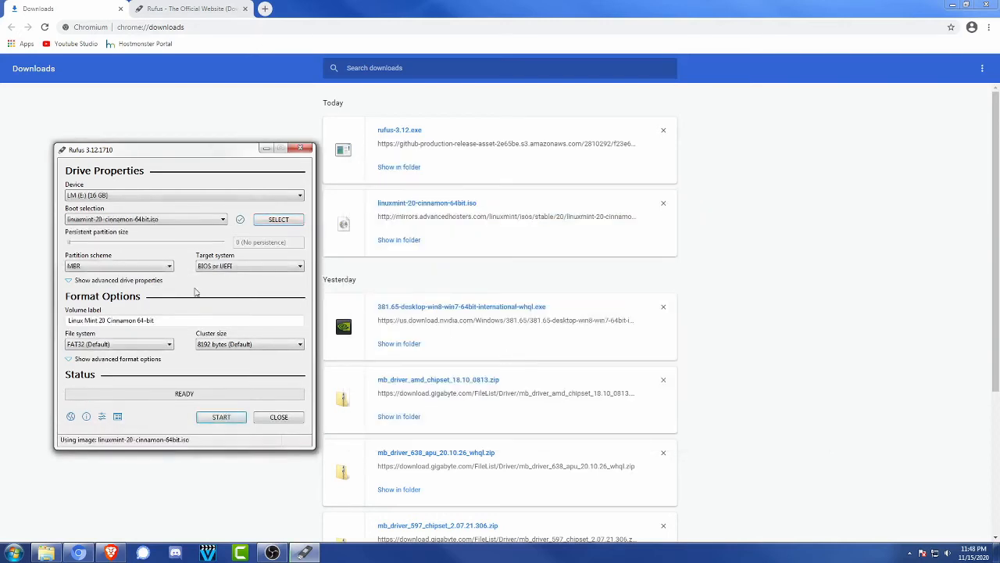
Start writing the USB drive in ISO Image mode, accepting the Syslinux file download and the erasure of all data on the drive
{"action": "left_click", "coordinate": [221, 420]}
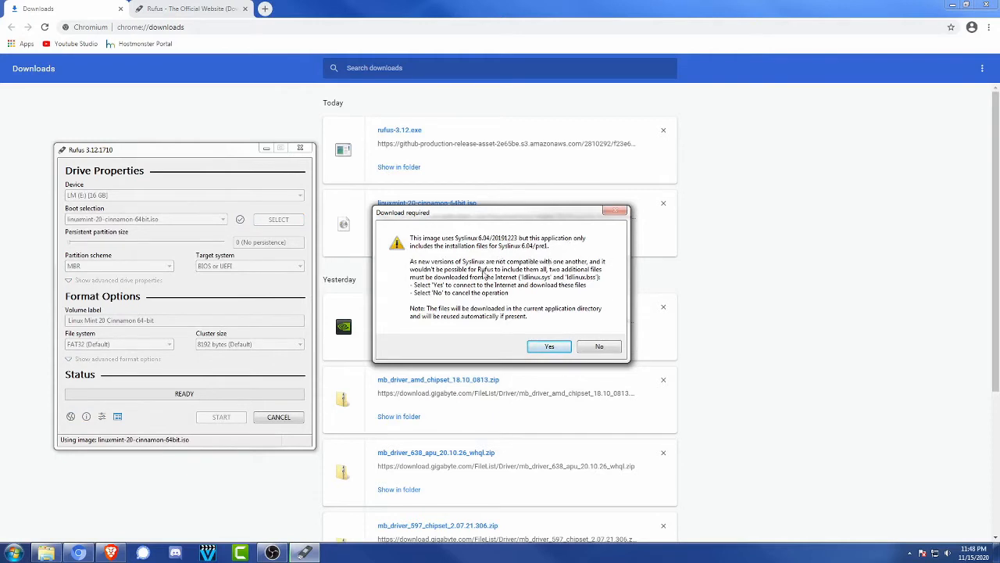
{"action": "left_click", "coordinate": [549, 348]}
{"action": "left_click", "coordinate": [549, 348]}
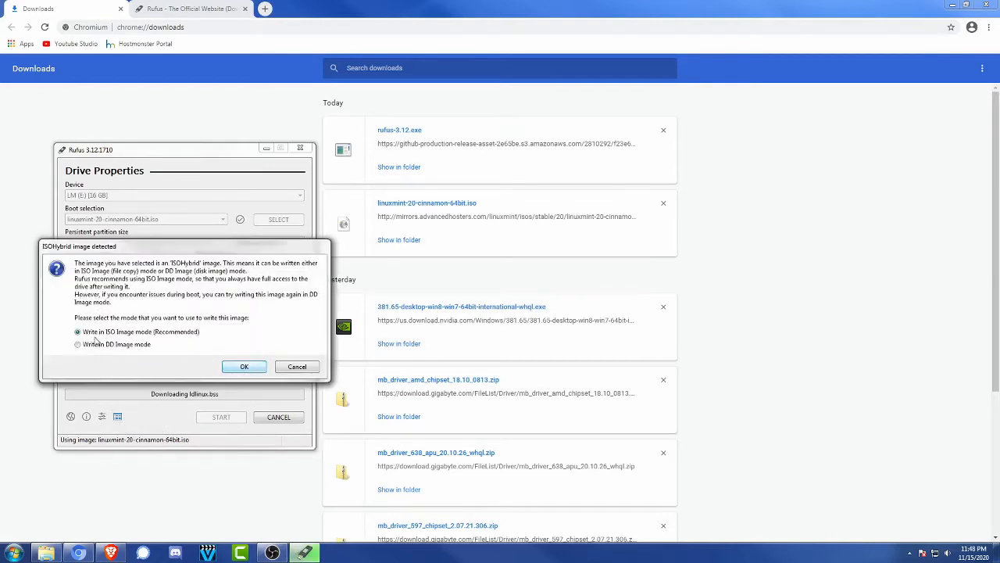
{"action": "left_click", "coordinate": [245, 367]}
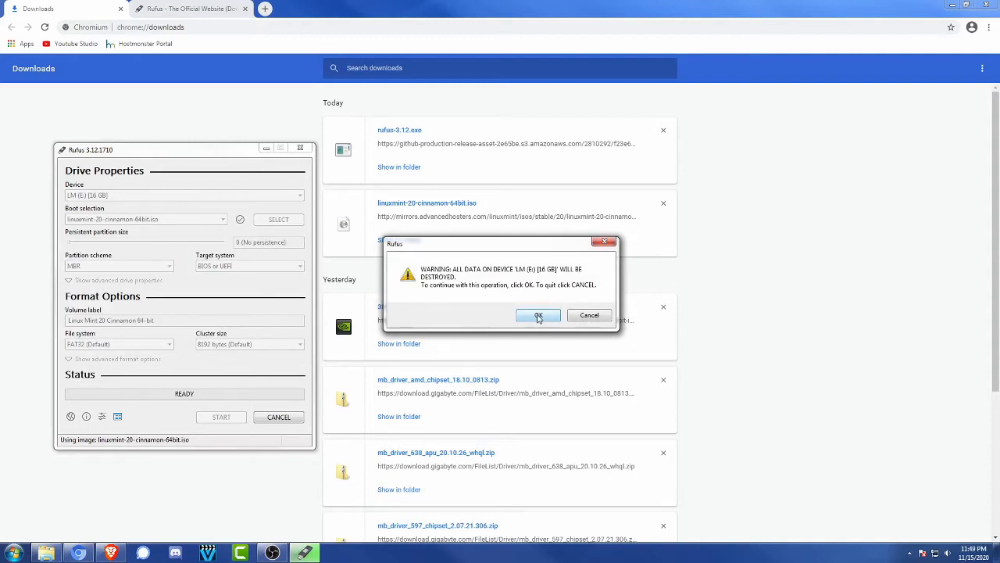
{"action": "left_click", "coordinate": [539, 316]}
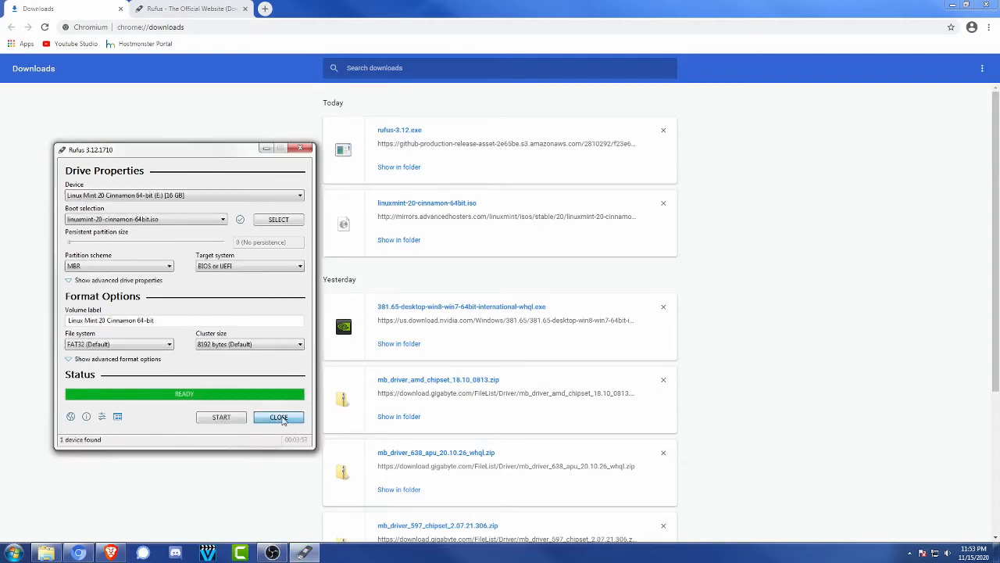
Close Rufus after the write to the USB drive has finished
{"action": "left_click", "coordinate": [279, 417]}
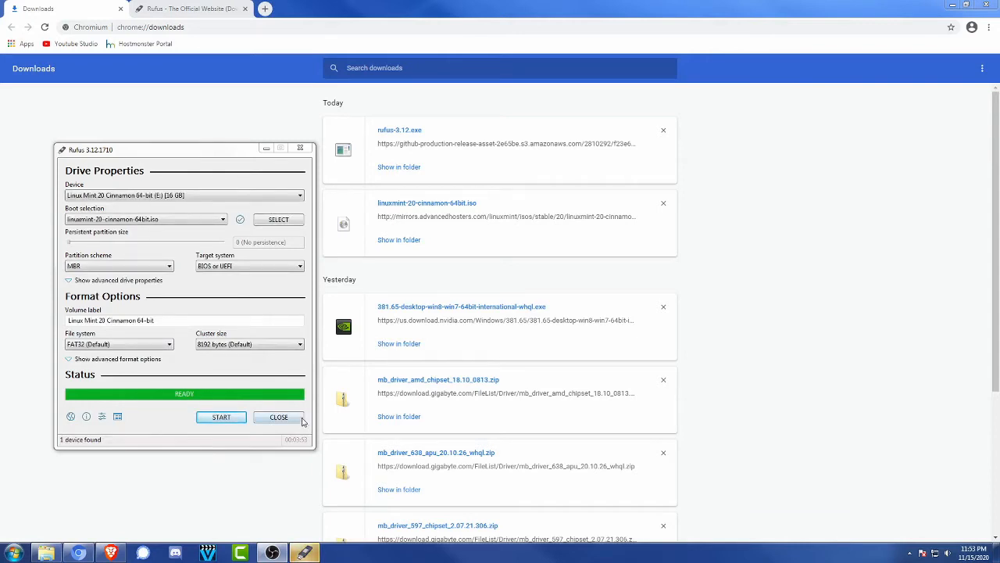
{"action": "left_click", "coordinate": [304, 555]}
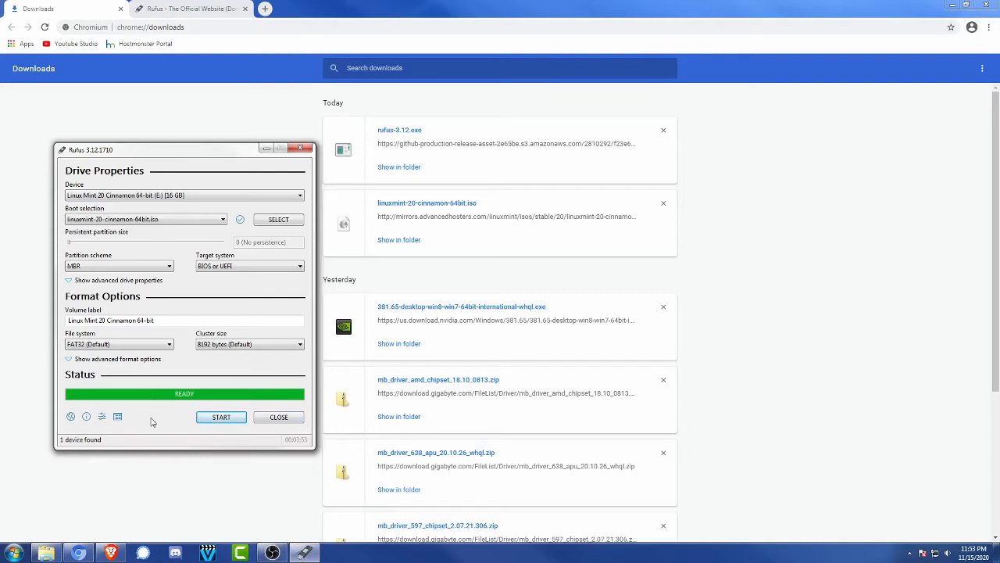
{"action": "left_click", "coordinate": [279, 420]}
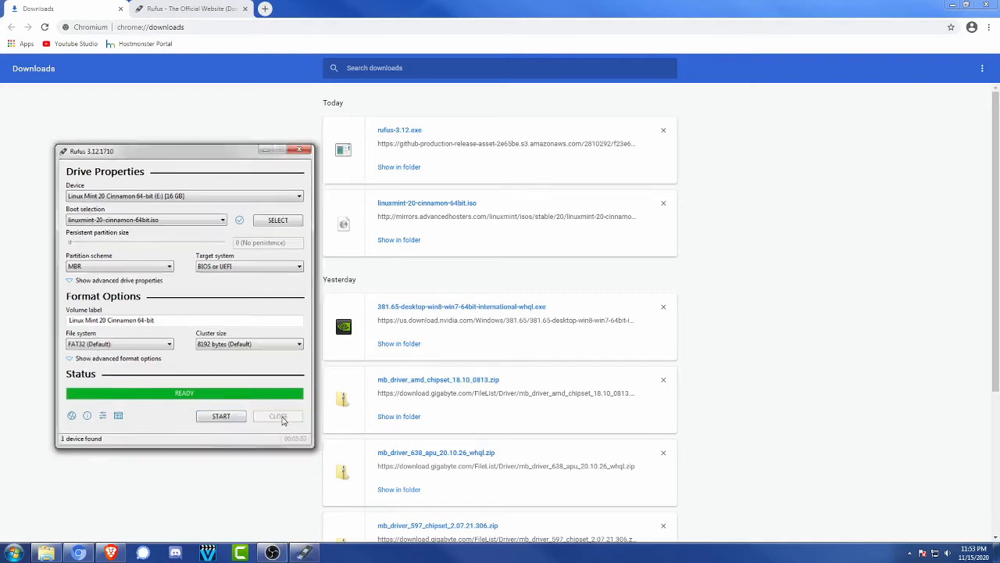
Eject the LINUX MINT (E:) USB drive from the computer and close the file browser window
{"action": "left_click", "coordinate": [46, 552]}
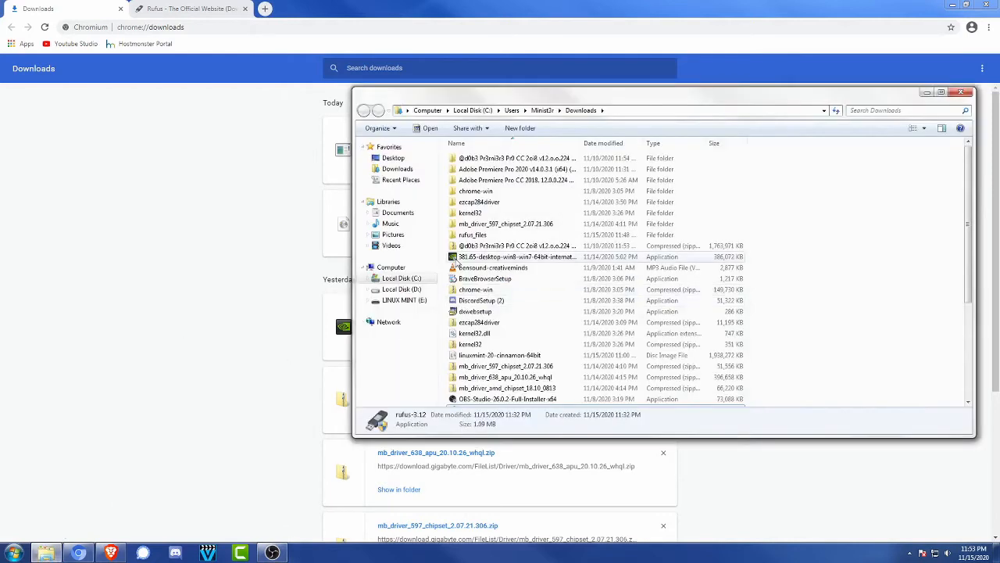
{"action": "right_click", "coordinate": [400, 301]}
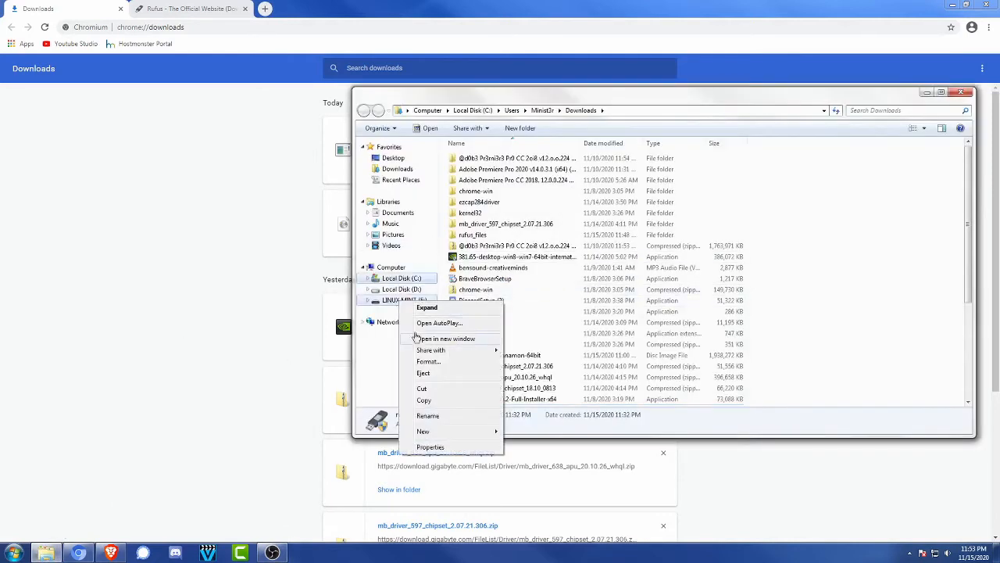
{"action": "left_click", "coordinate": [422, 374]}
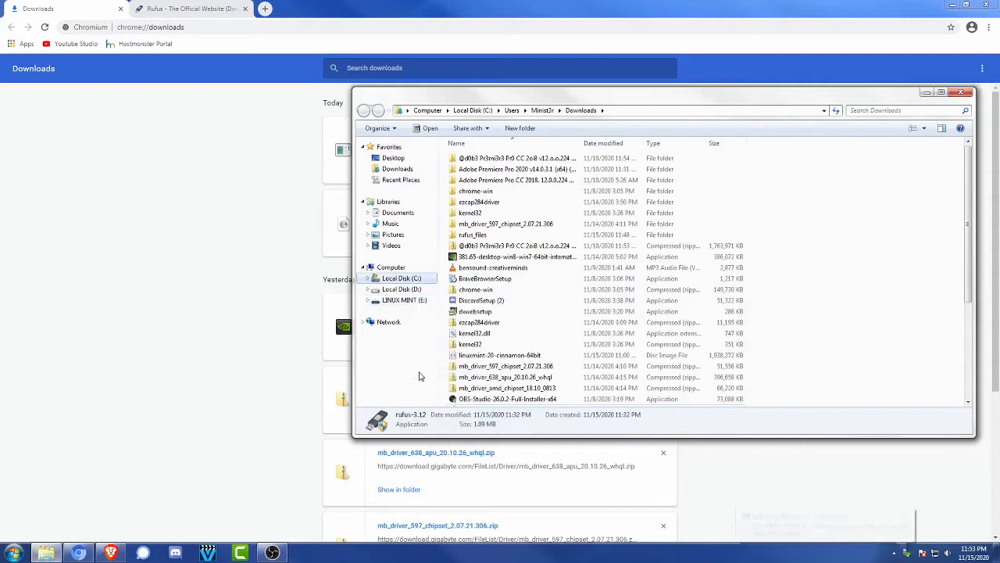
{"action": "left_click", "coordinate": [961, 92]}
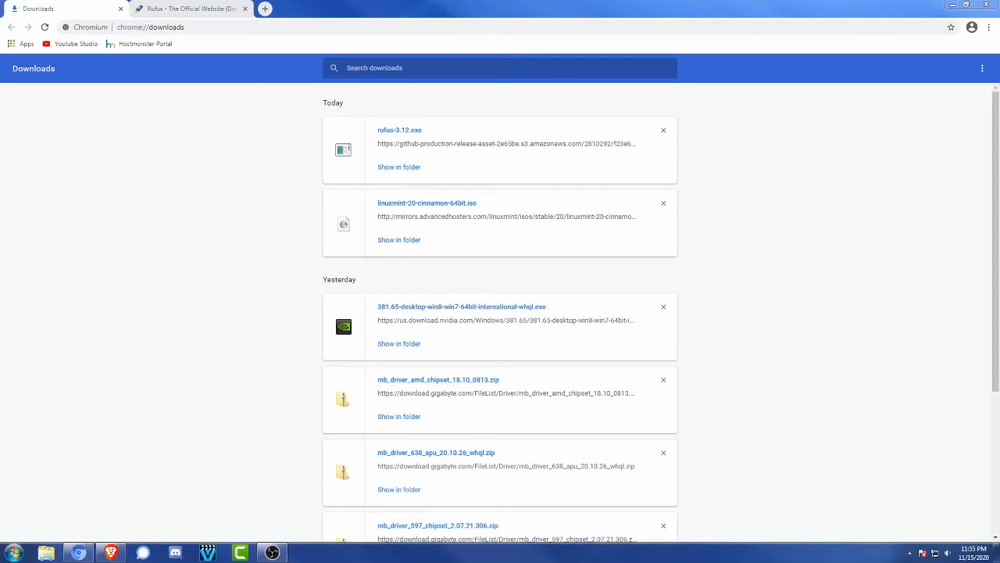
Open the Windows shutdown options
{"action": "left_click", "coordinate": [14, 553]}
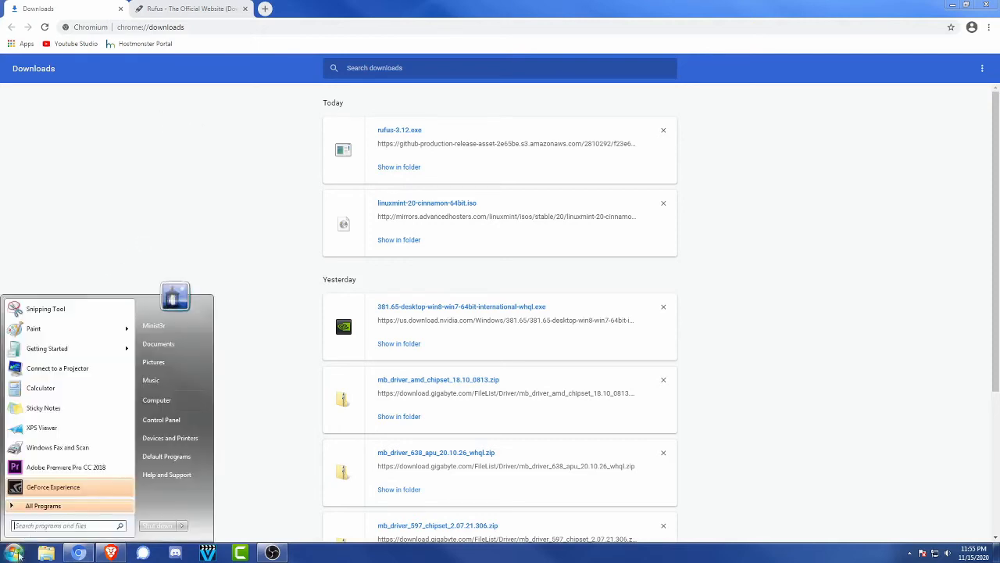
{"action": "left_click", "coordinate": [182, 526]}
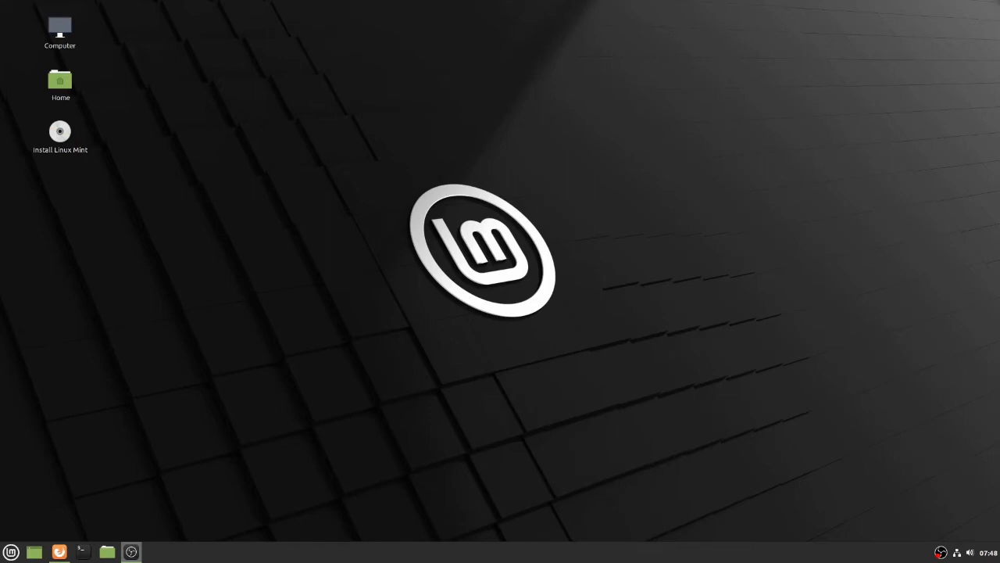
Check the sound volume controls and the wired network connection of the live Linux Mint session
{"action": "left_click", "coordinate": [969, 552]}
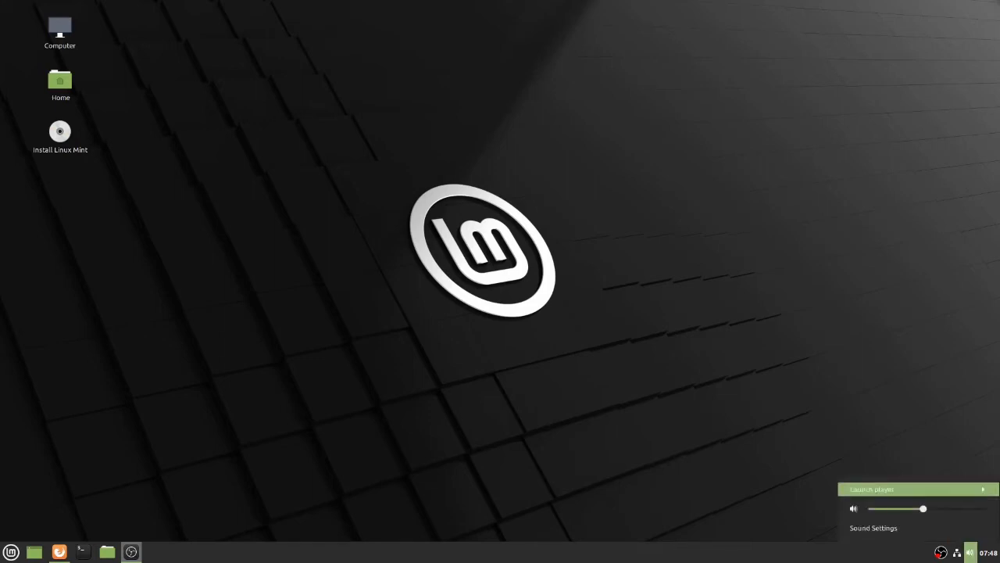
{"action": "left_click", "coordinate": [957, 552]}
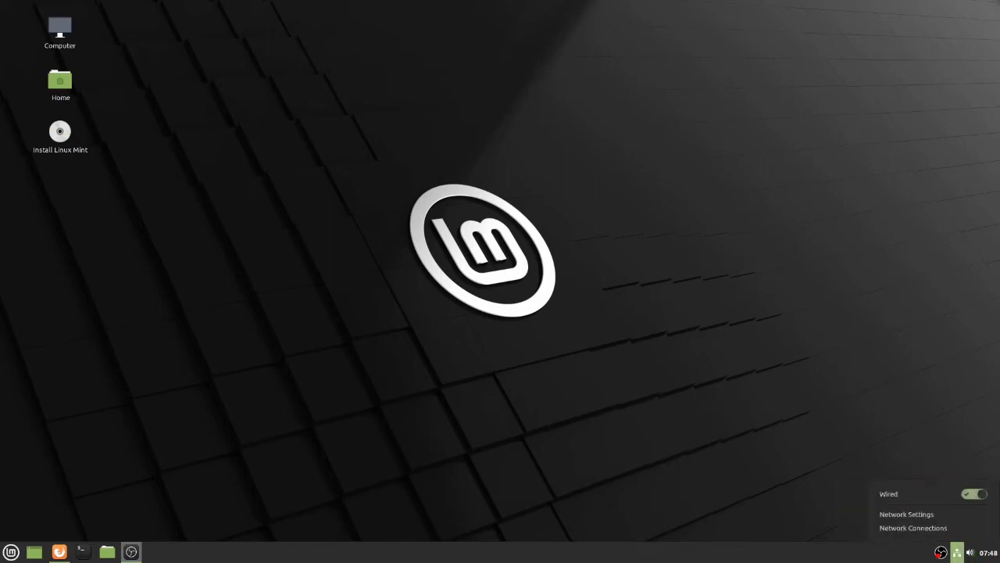
{"action": "key", "text": "Escape"}
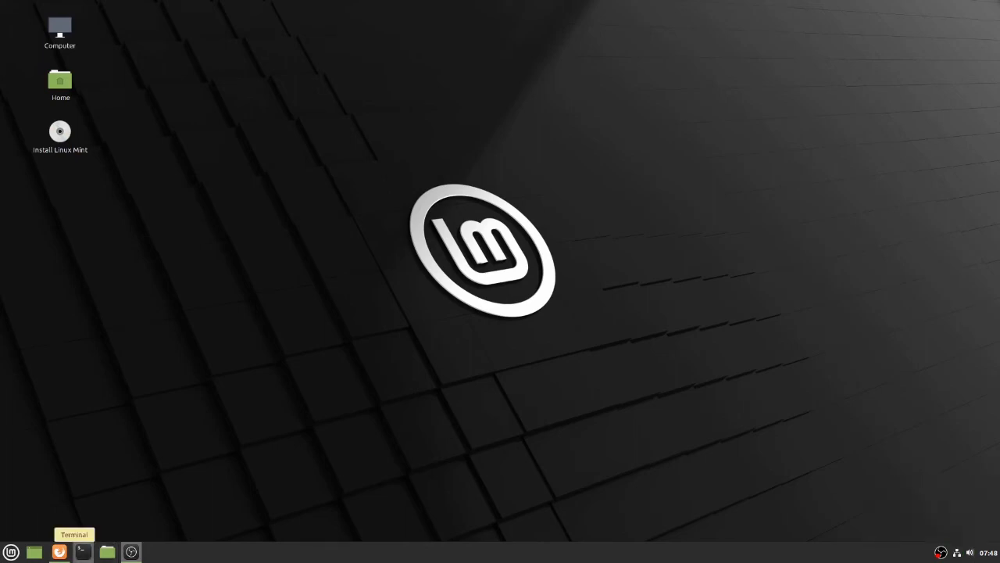
Browse the preinstalled applications of the live session, going through the whole Accessories category and on to Graphics and Internet
{"action": "mouse_move", "coordinate": [59, 552]}
{"action": "left_click", "coordinate": [11, 552]}
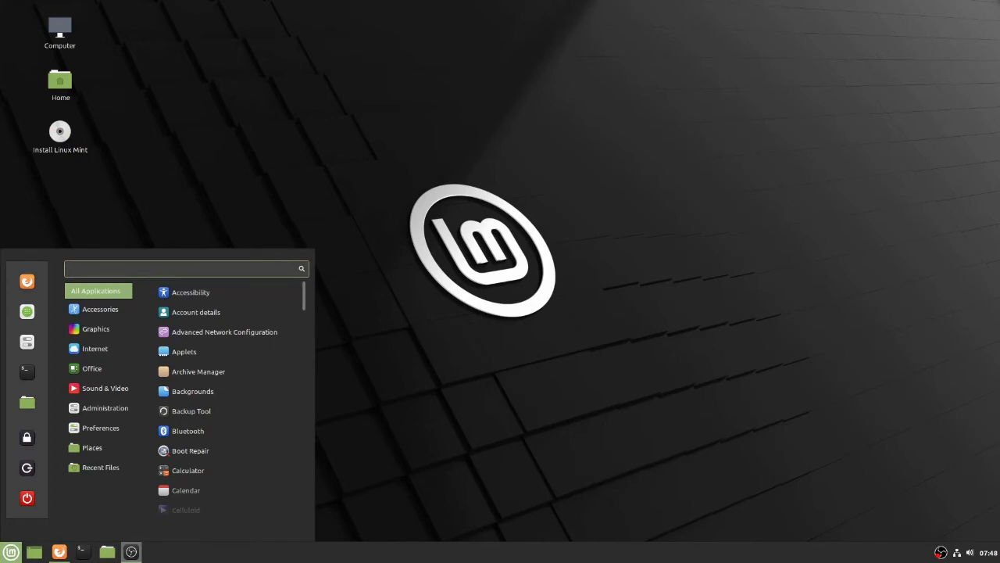
{"action": "mouse_move", "coordinate": [100, 310]}
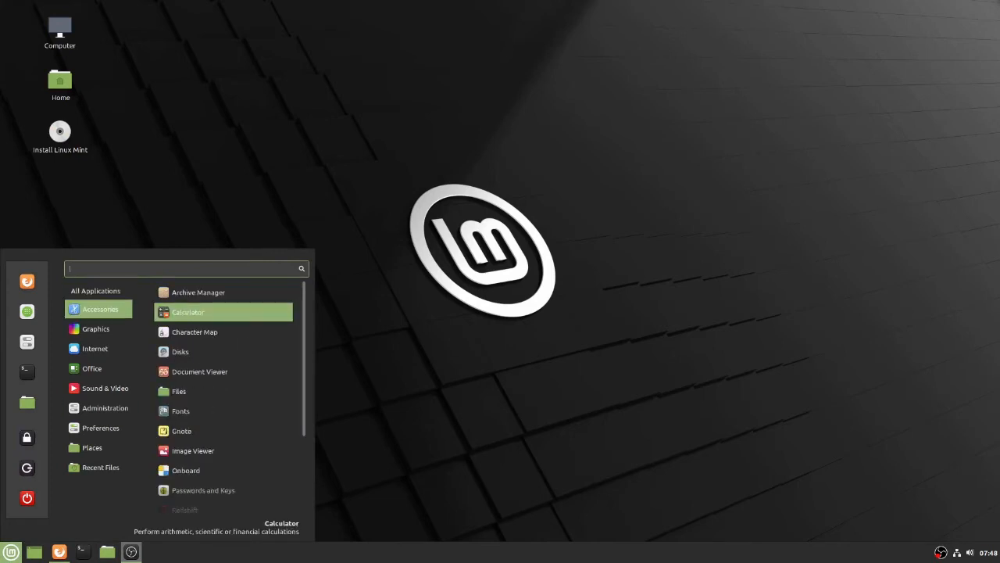
{"action": "key", "text": "Down"}
{"action": "key", "text": "Down"}
{"action": "key", "text": "Down"}
{"action": "key", "text": "Down"}
{"action": "key", "text": "Down"}
{"action": "key", "text": "Down"}
{"action": "key", "text": "Down"}
{"action": "key", "text": "Down"}
{"action": "key", "text": "Down"}
{"action": "key", "text": "Down"}
{"action": "key", "text": "Down"}
{"action": "key", "text": "Down"}
{"action": "key", "text": "Down"}
{"action": "key", "text": "Down"}
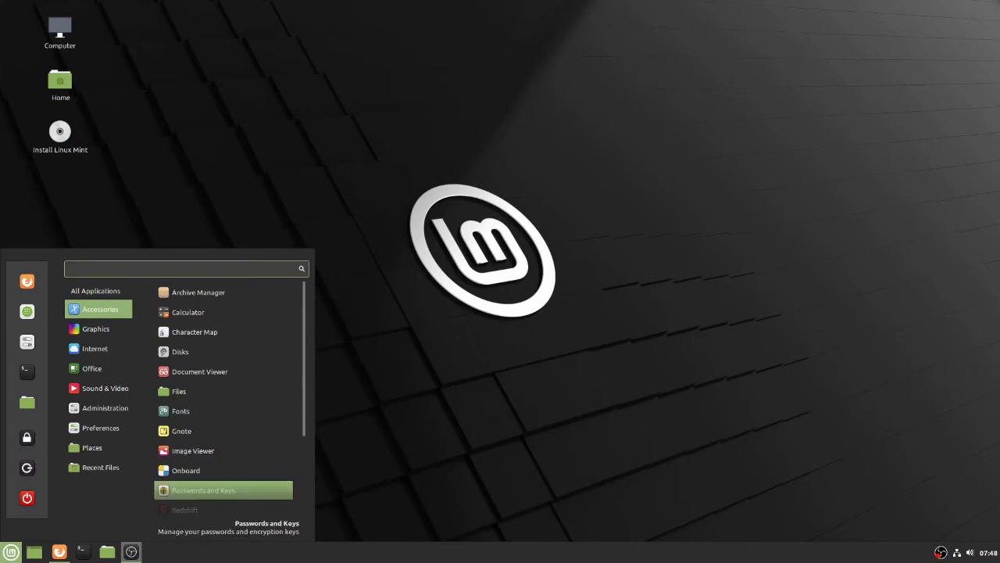
{"action": "scroll", "coordinate": [223, 472], "scroll_direction": "down", "scroll_amount": 1}
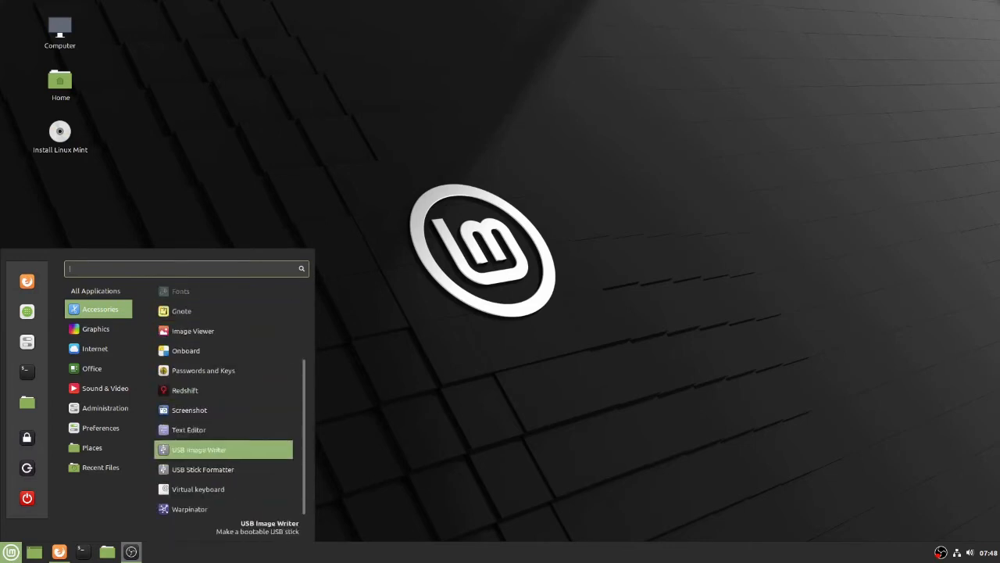
{"action": "mouse_move", "coordinate": [98, 329]}
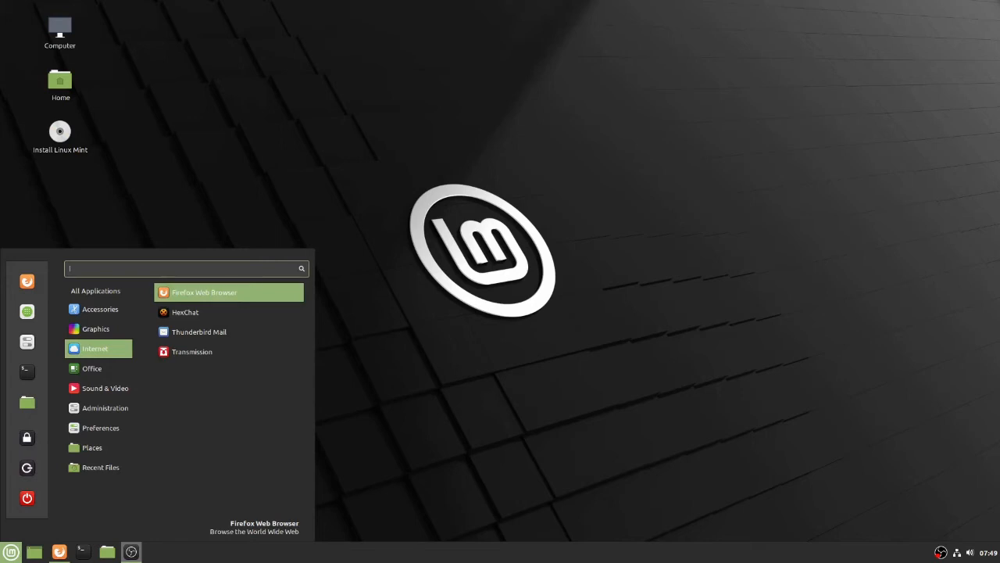
Examine the LibreOffice programs in the Office category and glance at the remaining application categories
{"action": "mouse_move", "coordinate": [98, 368]}
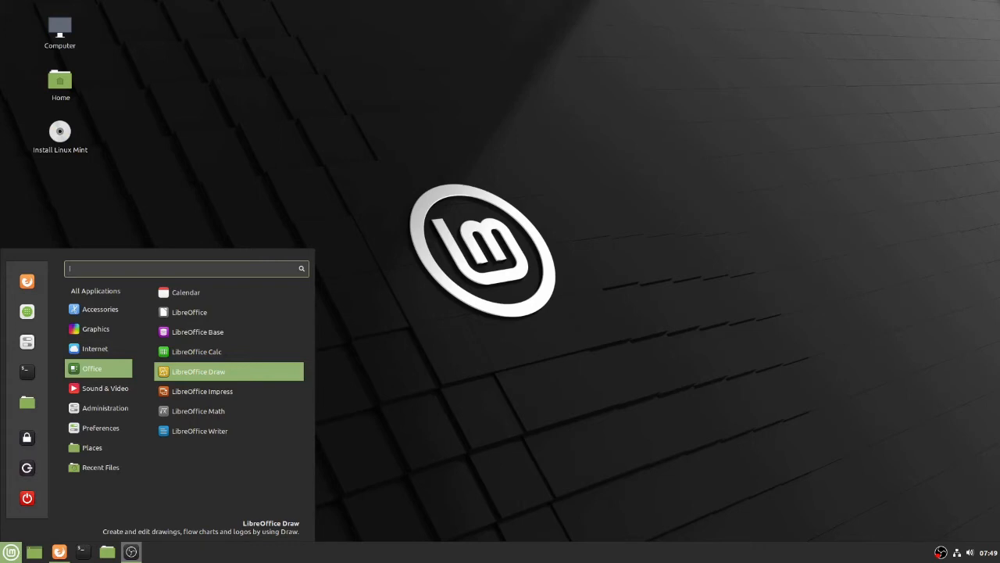
{"action": "key", "text": "Up"}
{"action": "key", "text": "Up"}
{"action": "key", "text": "Up"}
{"action": "key", "text": "Down"}
{"action": "key", "text": "Down"}
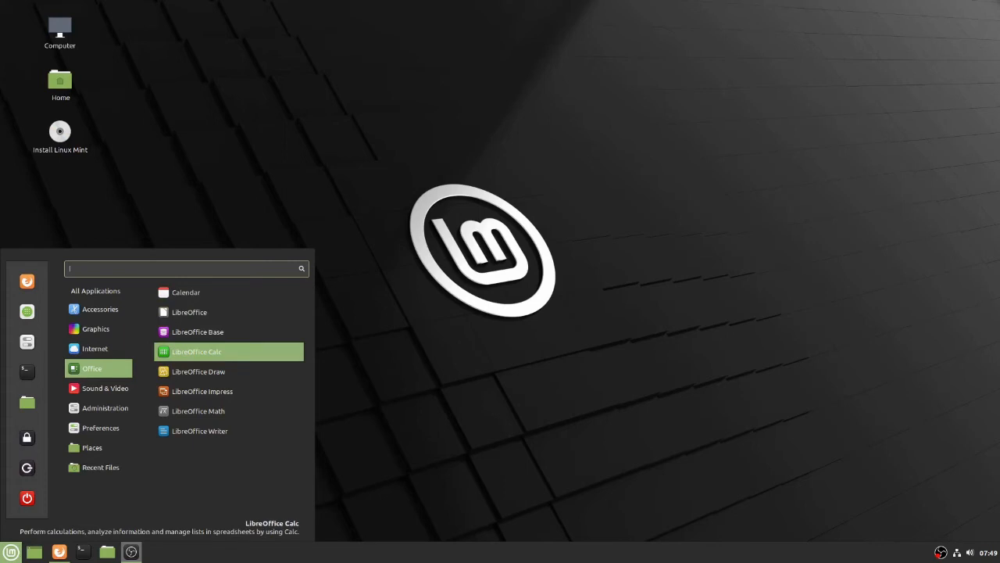
{"action": "key", "text": "Up"}
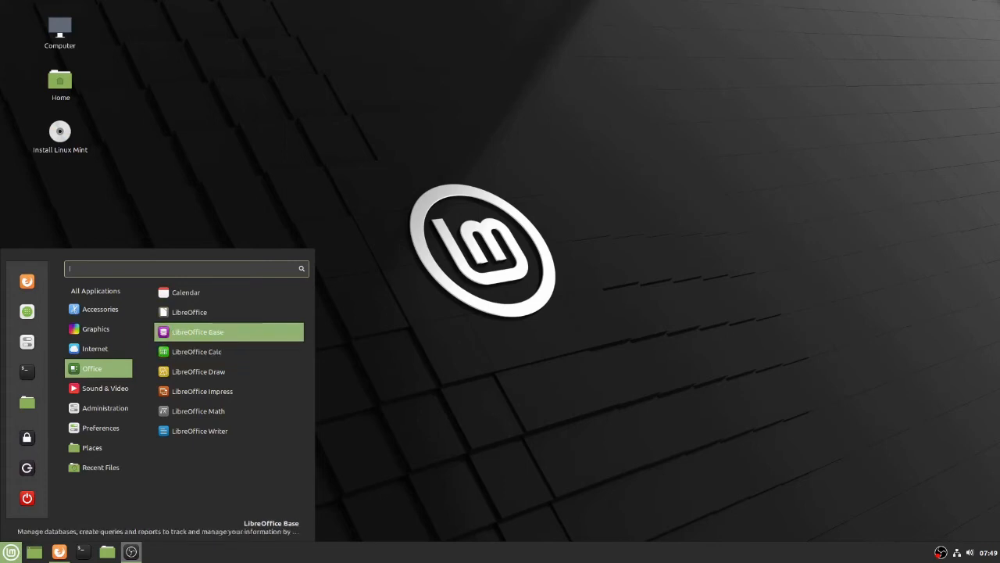
{"action": "key", "text": "Down"}
{"action": "key", "text": "Down"}
{"action": "key", "text": "Down"}
{"action": "key", "text": "Down"}
{"action": "key", "text": "Down"}
{"action": "key", "text": "Up"}
{"action": "key", "text": "Up"}
{"action": "key", "text": "Up"}
{"action": "key", "text": "Up"}
{"action": "key", "text": "Up"}
{"action": "key", "text": "Up"}
{"action": "key", "text": "Up"}
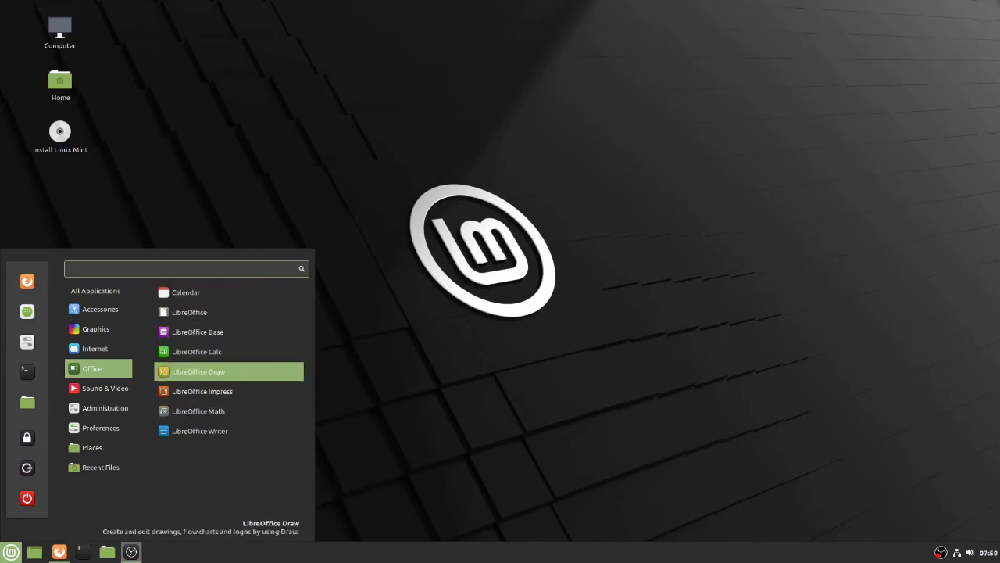
{"action": "mouse_move", "coordinate": [100, 388]}
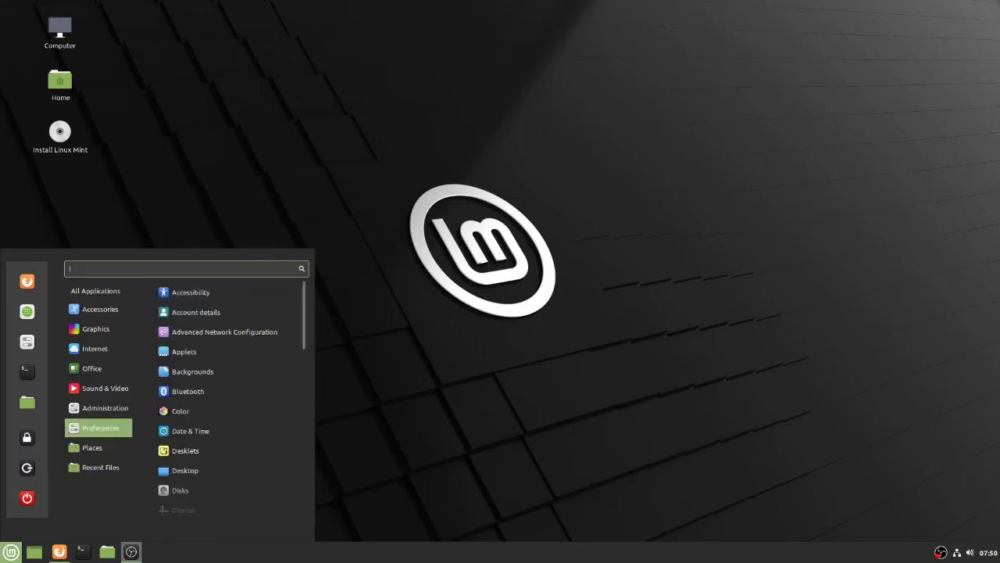
Search the applications for "software", open Software Manager to view its featured programs and categories, and close it
{"action": "type", "text": "so"}
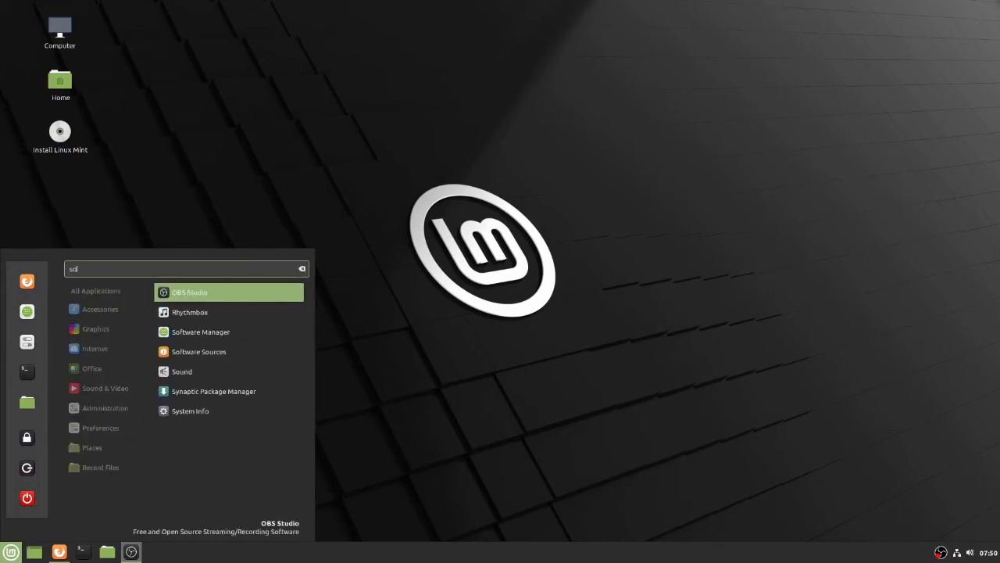
{"action": "type", "text": "ftware"}
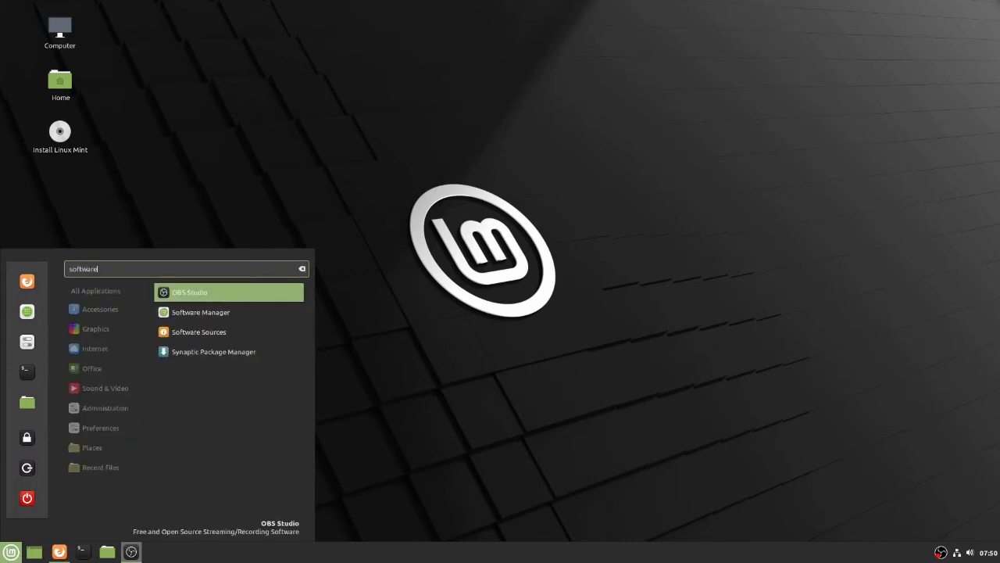
{"action": "key", "text": "Down"}
{"action": "left_click", "coordinate": [214, 312]}
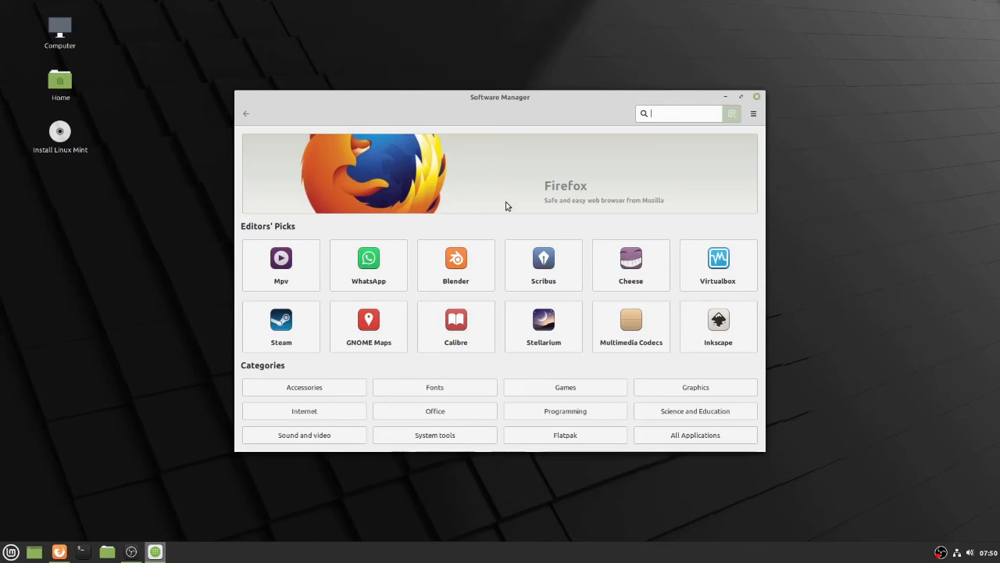
{"action": "left_click_drag", "start_coordinate": [668, 98], "coordinate": [613, 78]}
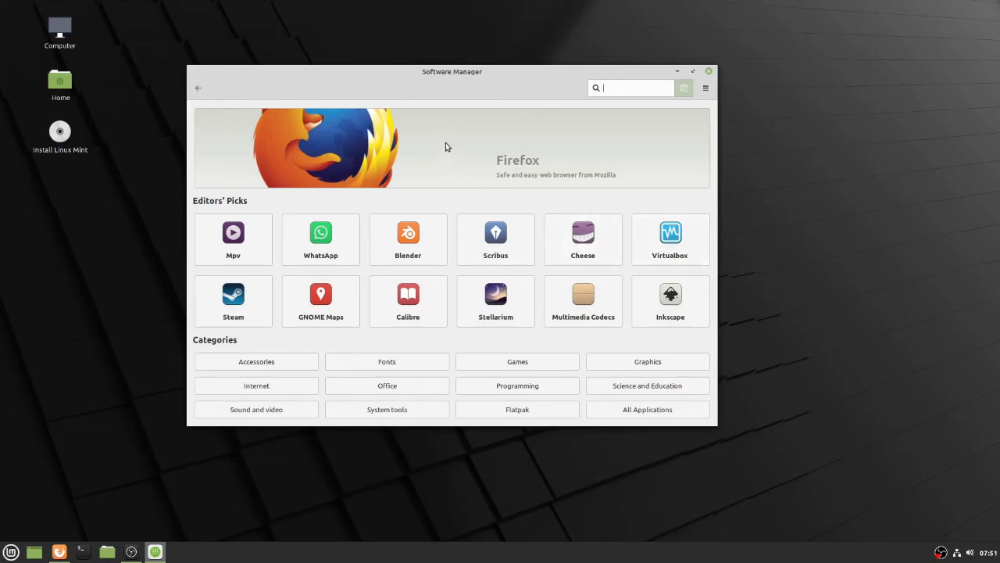
{"action": "left_click", "coordinate": [708, 71]}
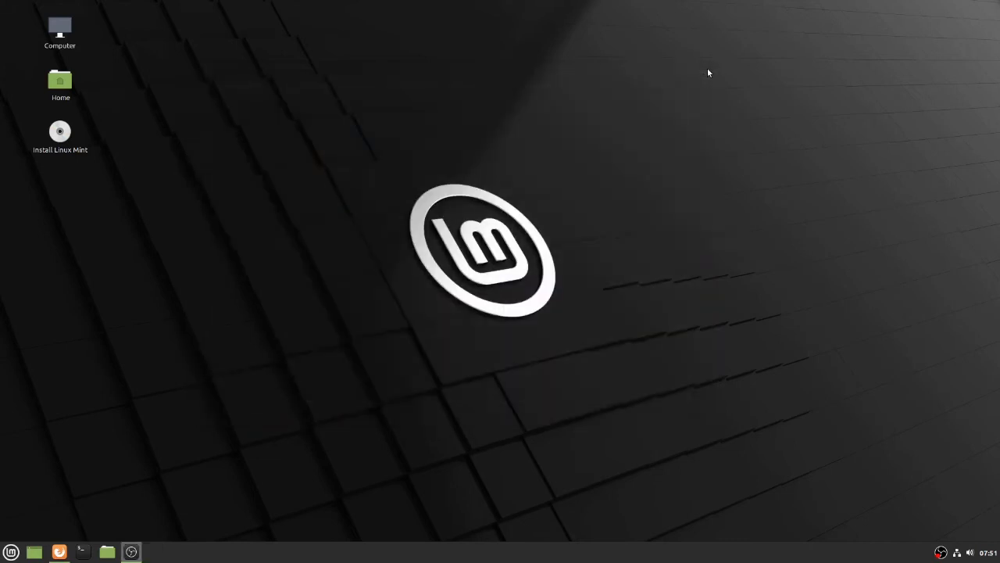
Start the Linux Mint installer and proceed with English, the English (US) keyboard layout and no multimedia codecs
{"action": "left_click", "coordinate": [60, 133]}
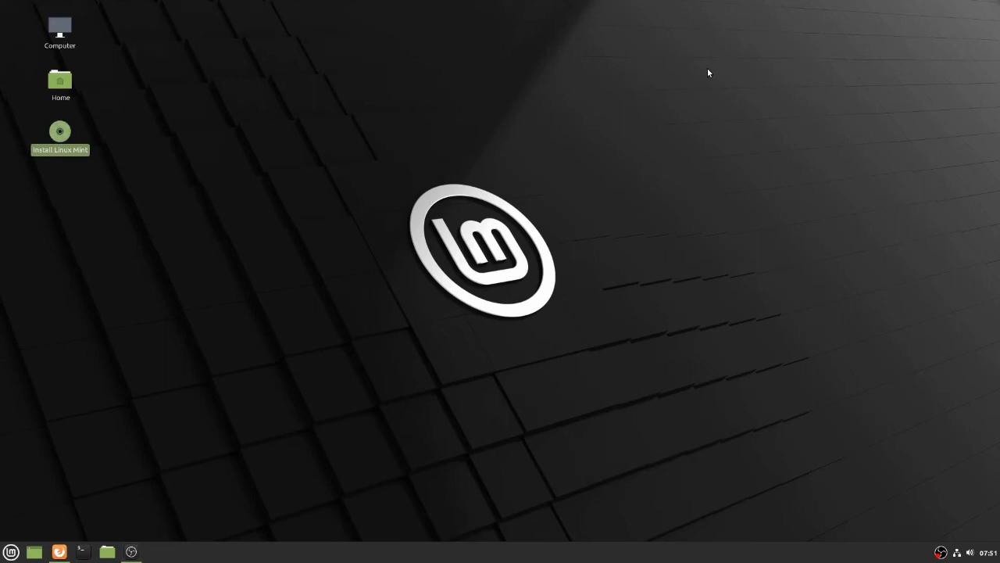
{"action": "double_click", "coordinate": [59, 150]}
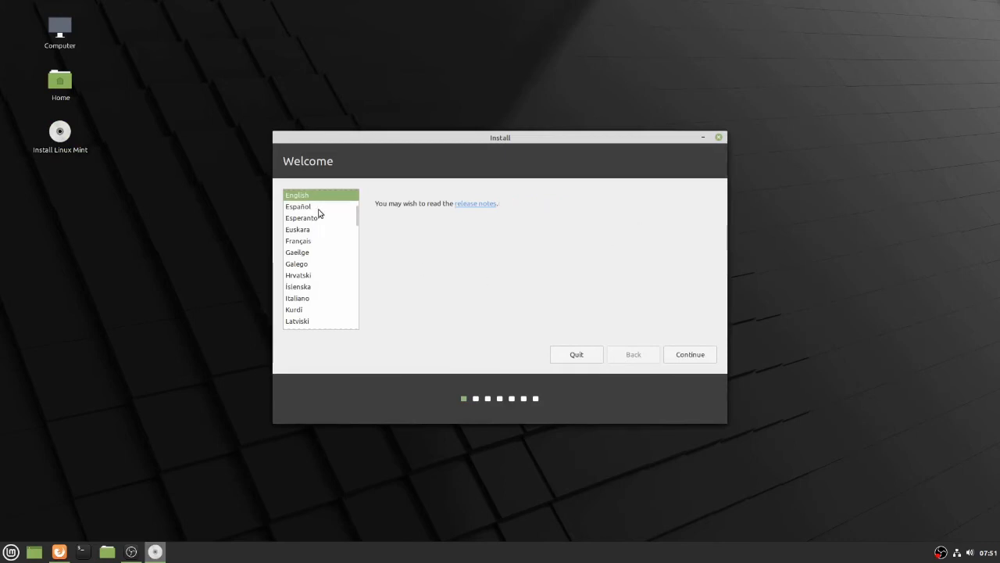
{"action": "left_click", "coordinate": [684, 354]}
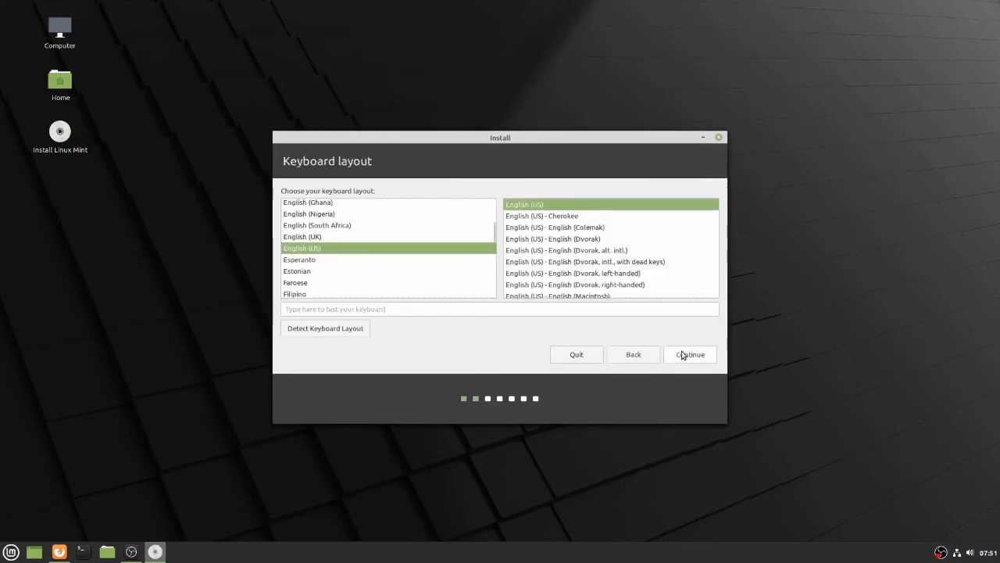
{"action": "left_click", "coordinate": [682, 354]}
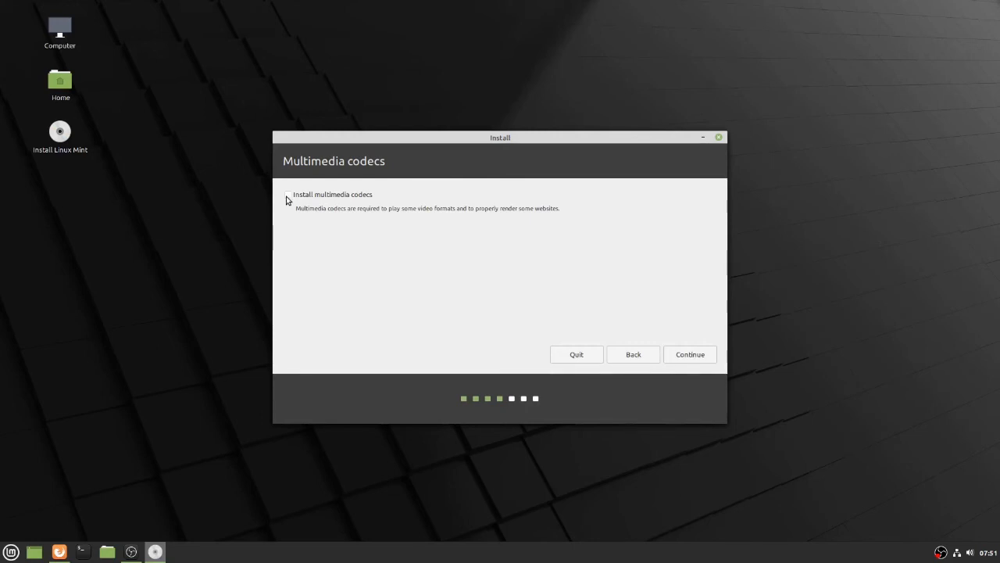
{"action": "left_click", "coordinate": [692, 355]}
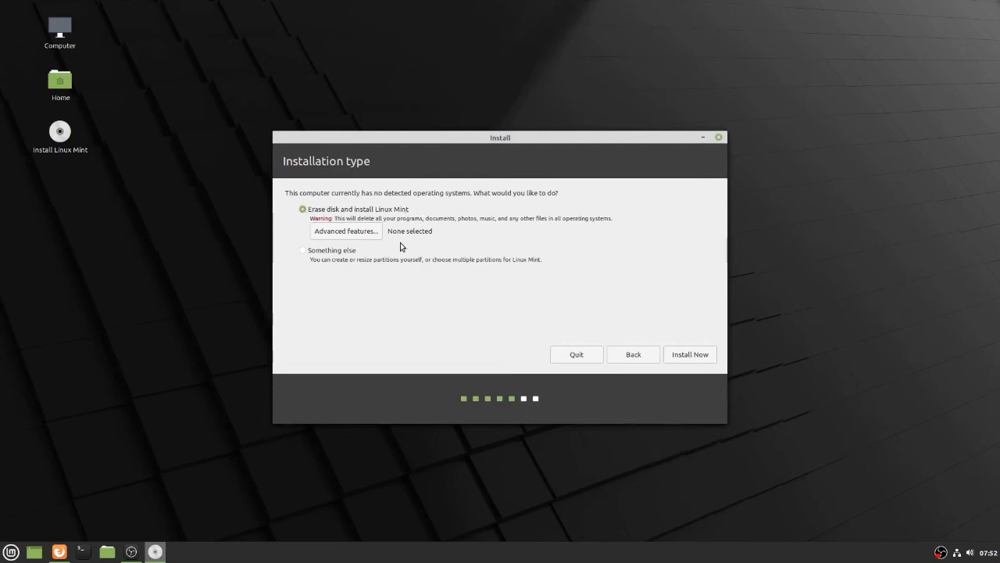
Inspect the /dev/sdd1 partition under the "Something else" installation type and return to the installation type choices
{"action": "left_click", "coordinate": [333, 254]}
{"action": "left_click", "coordinate": [691, 354]}
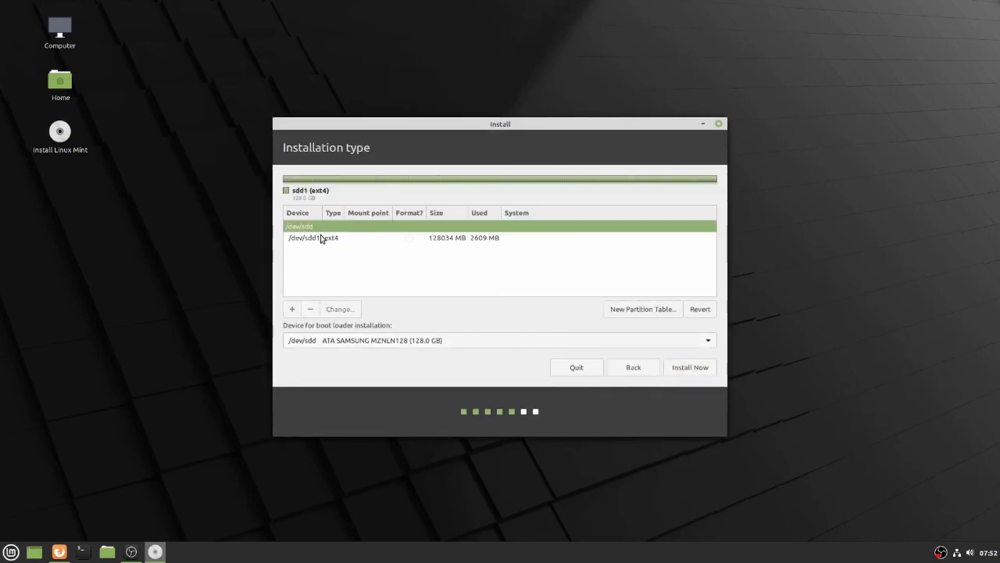
{"action": "left_click", "coordinate": [323, 239]}
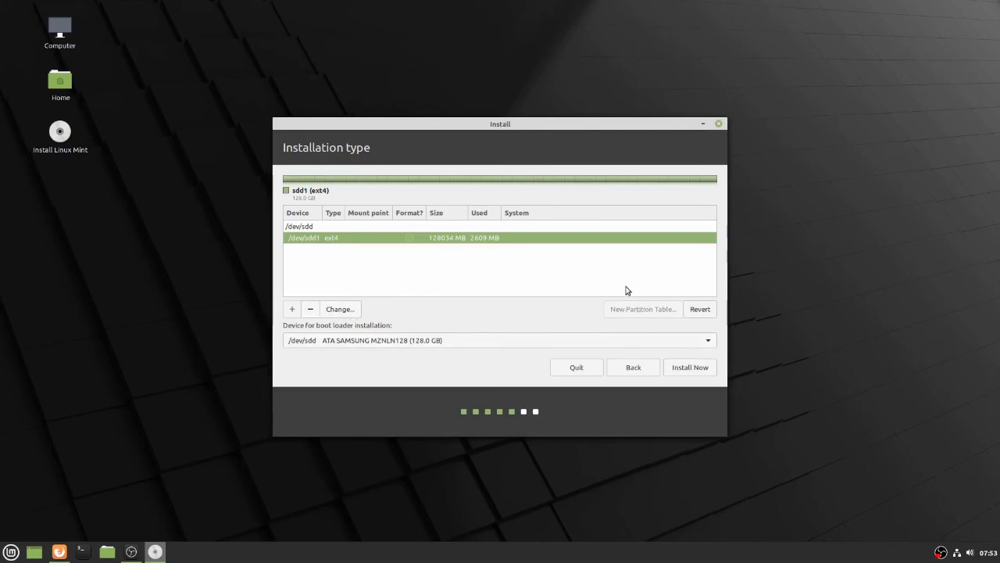
{"action": "left_click", "coordinate": [633, 367]}
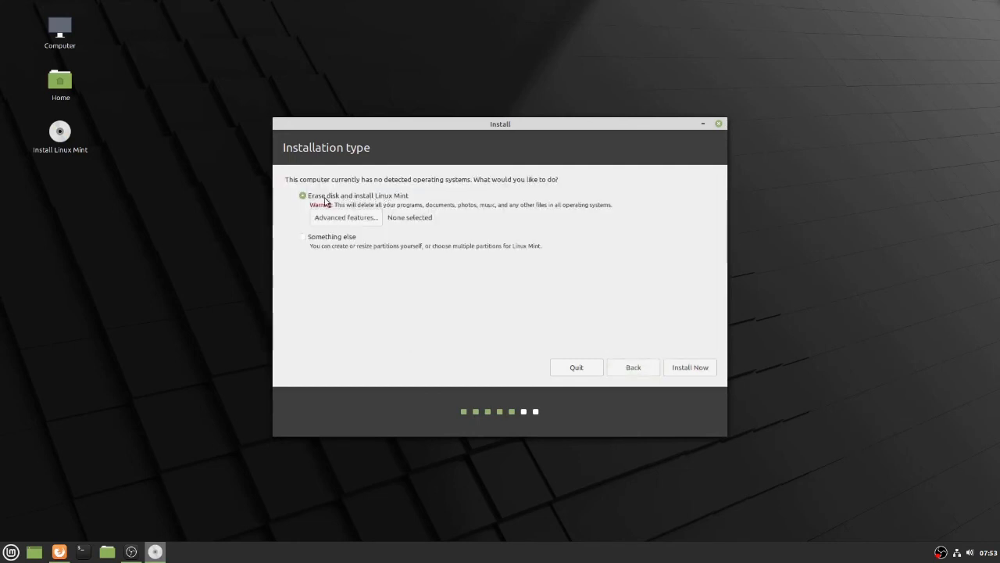
Start the installation with "Erase disk and install Linux Mint" and approve writing the partition changes to the disk
{"action": "left_click", "coordinate": [691, 367]}
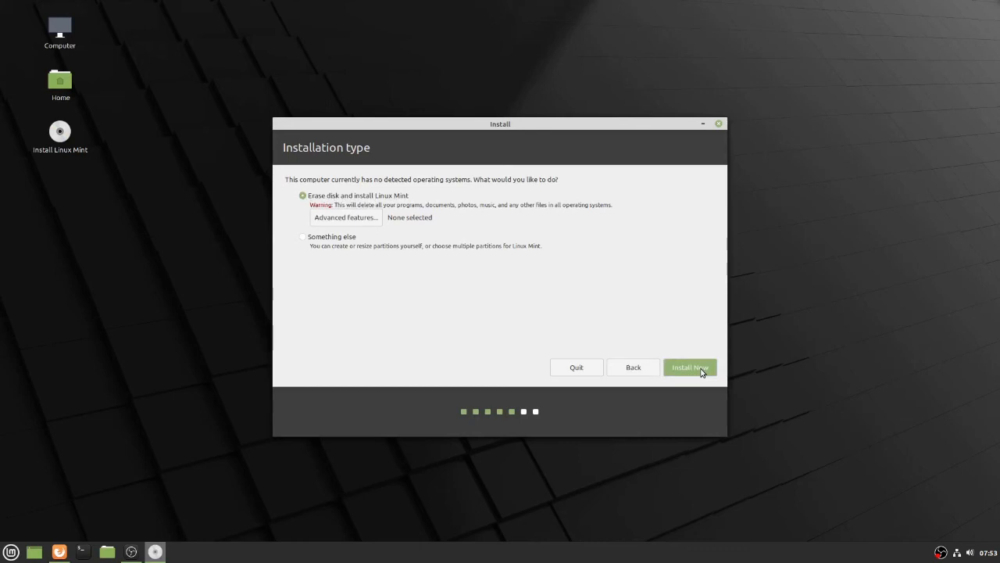
{"action": "left_click", "coordinate": [701, 371]}
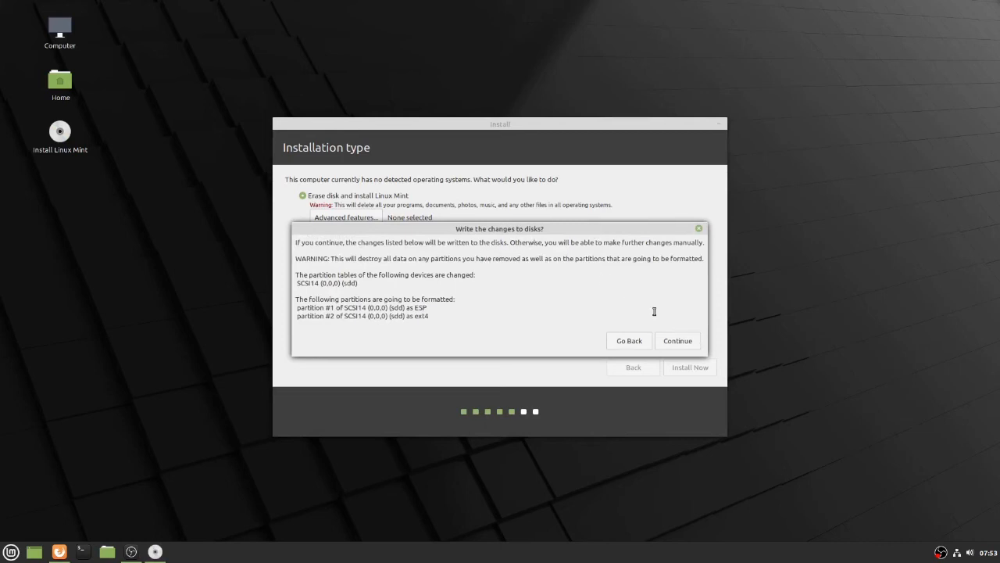
{"action": "left_click", "coordinate": [680, 342]}
{"action": "left_click", "coordinate": [678, 342]}
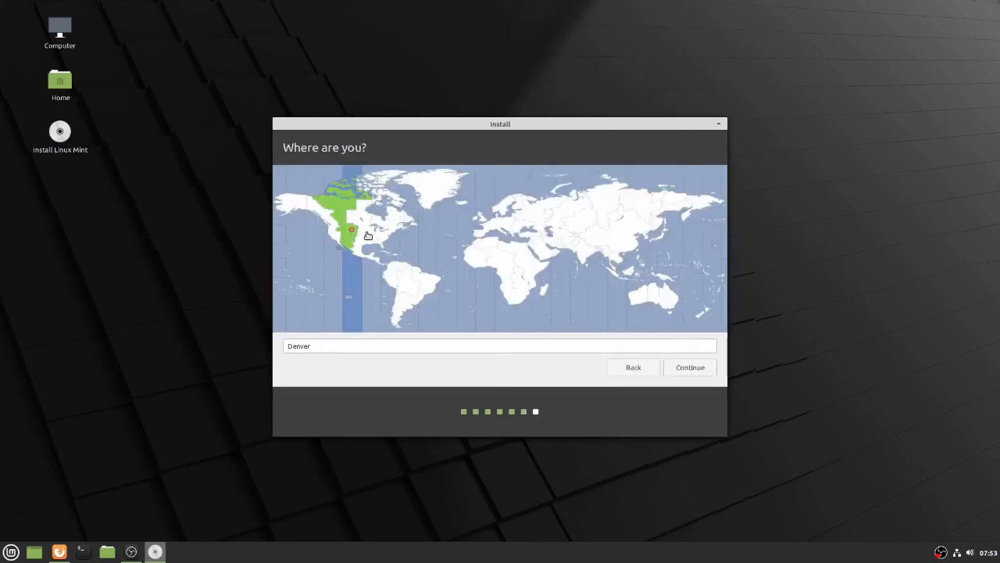
Confirm the time-zone location, then enter "Test" as the account's name and set the computer's name to PCTEST
{"action": "left_click", "coordinate": [694, 370]}
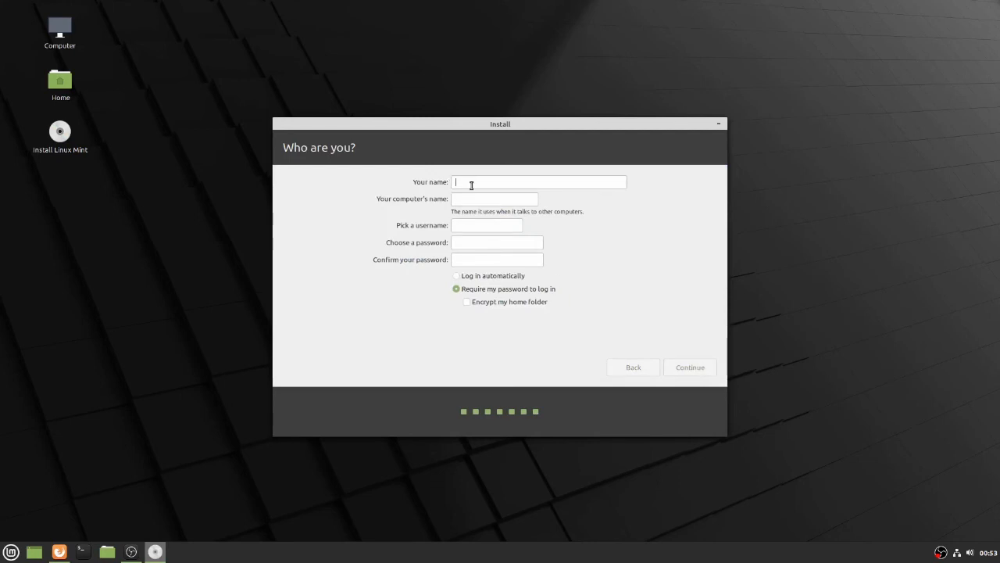
{"action": "type", "text": "Test"}
{"action": "key", "text": "Tab"}
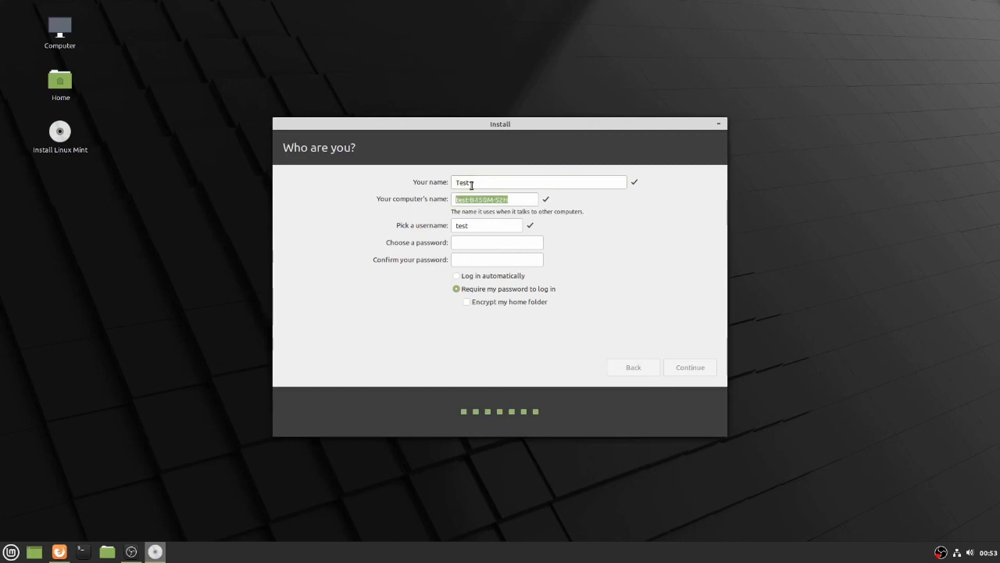
{"action": "type", "text": "test"}
{"action": "key", "text": "BackSpace"}
{"action": "key", "text": "BackSpace"}
{"action": "key", "text": "BackSpace"}
{"action": "key", "text": "BackSpace"}
{"action": "type", "text": "PCTEST"}
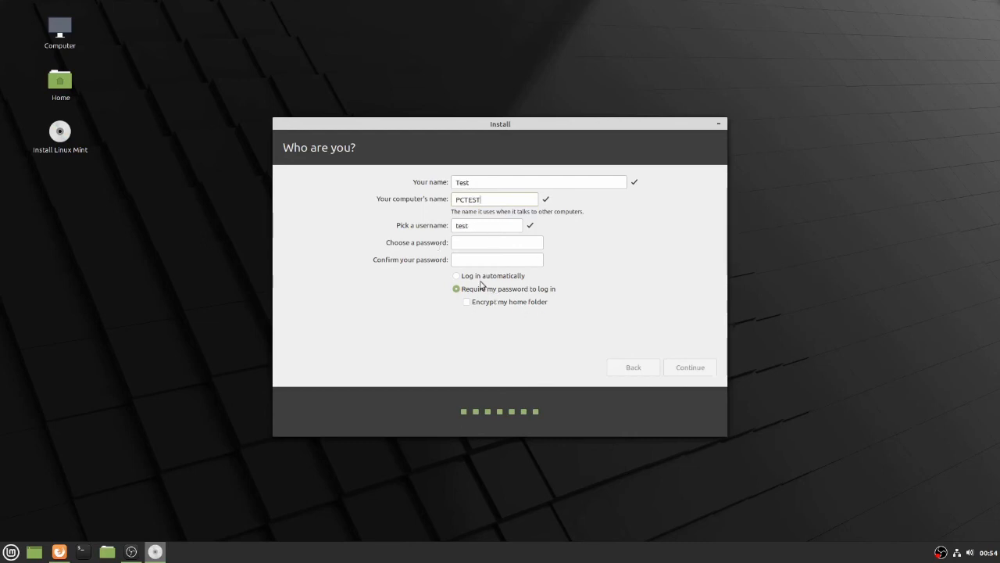
Choose and confirm the account password, keep the password required at login, and continue the installation
{"action": "left_click", "coordinate": [471, 243]}
{"action": "type", "text": "*********"}
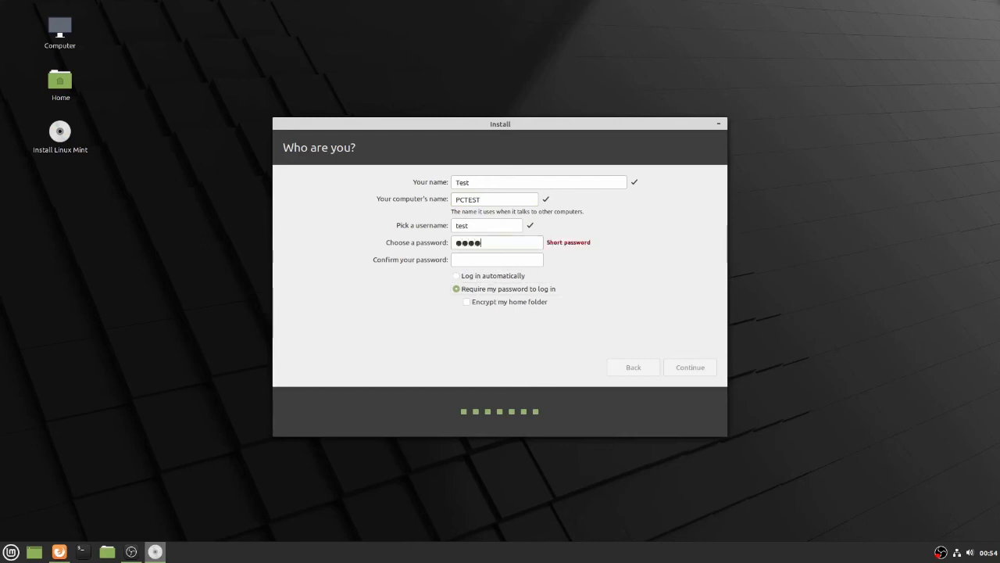
{"action": "key", "text": "Tab"}
{"action": "type", "text": "*********"}
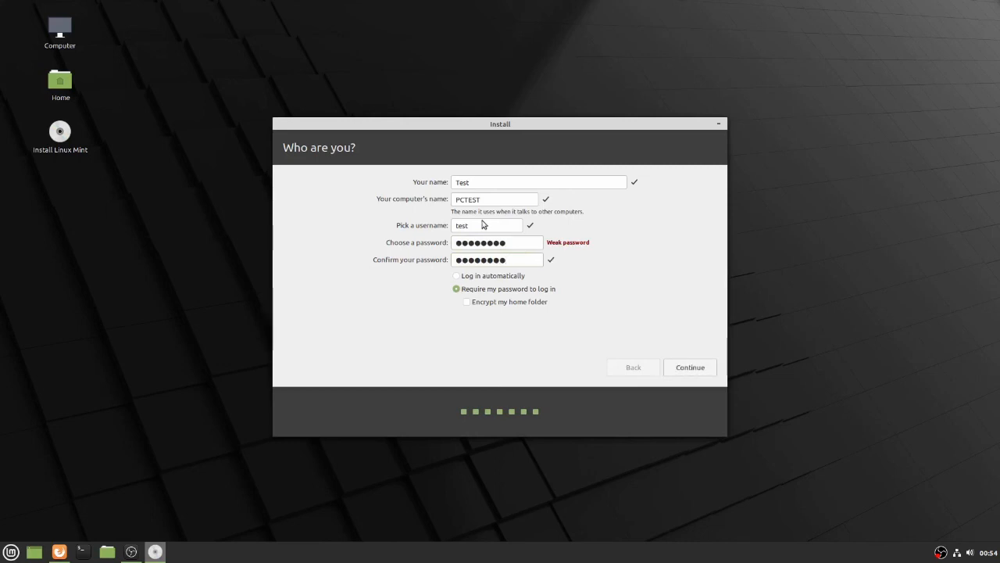
{"action": "left_click_drag", "start_coordinate": [487, 225], "coordinate": [434, 224]}
{"action": "left_click_drag", "start_coordinate": [492, 181], "coordinate": [423, 174]}
{"action": "left_click", "coordinate": [688, 372]}
{"action": "left_click", "coordinate": [691, 370]}
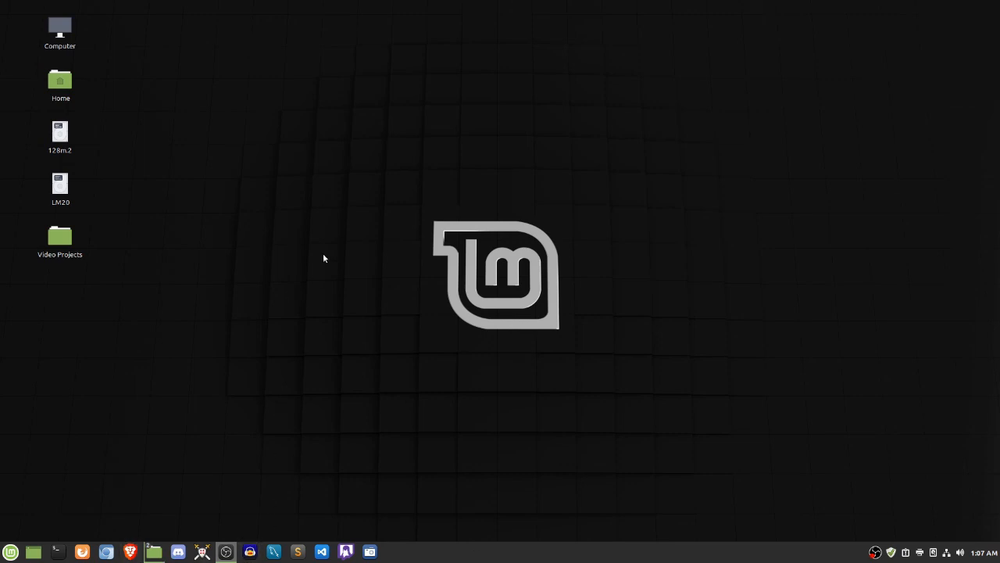
Open Update Manager and refresh the list of available updates
{"action": "left_click", "coordinate": [890, 553]}
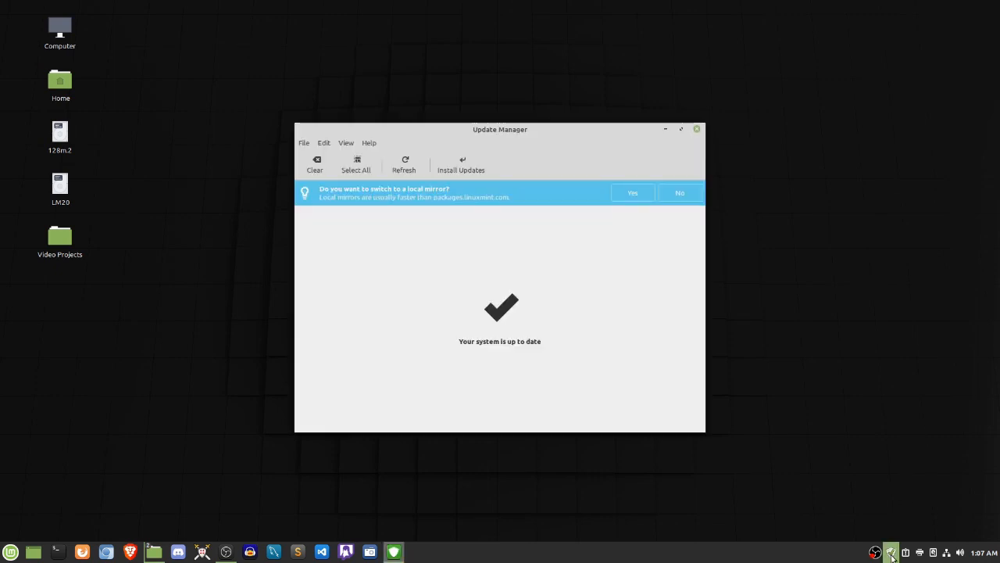
{"action": "left_click", "coordinate": [405, 165]}
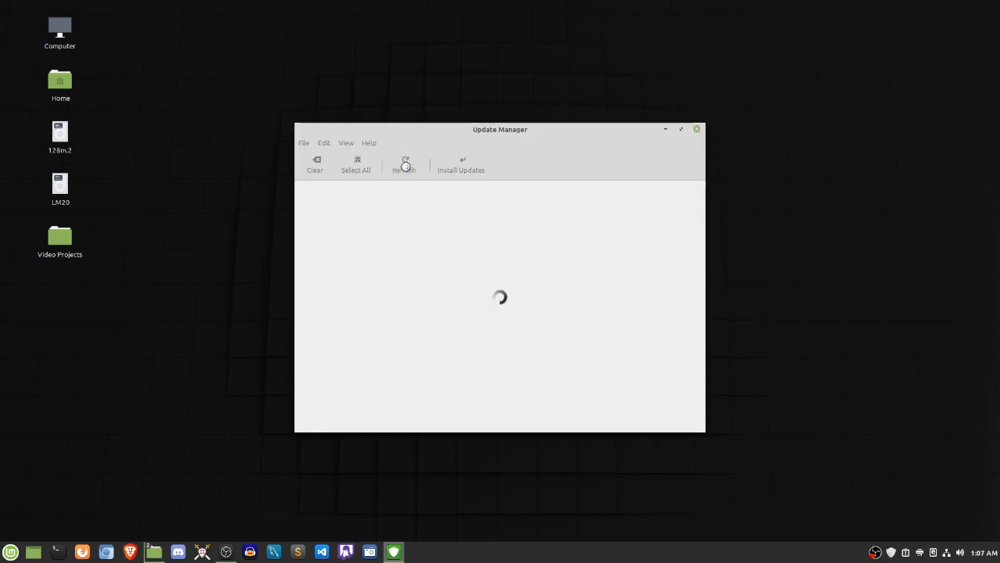